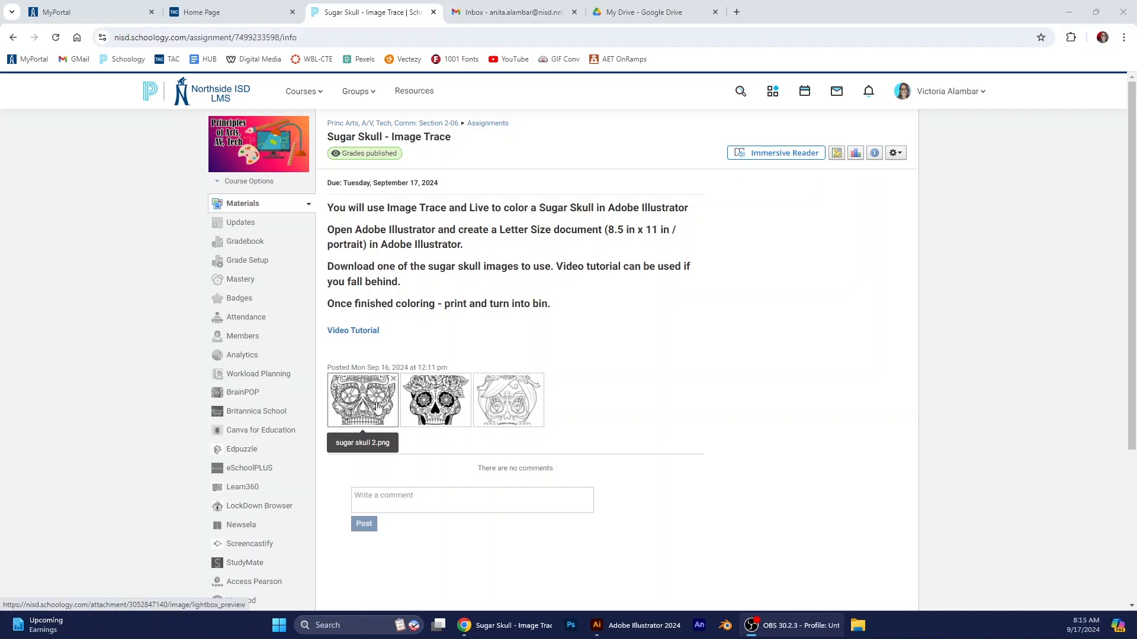
left_click(378, 407)
right_click(577, 332)
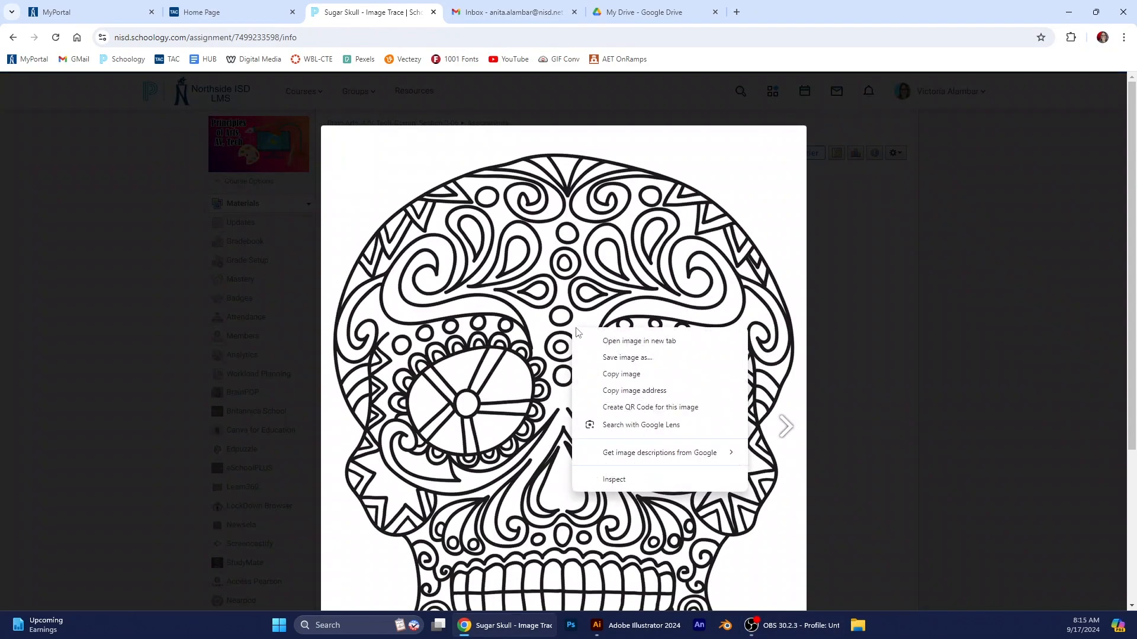
left_click(628, 357)
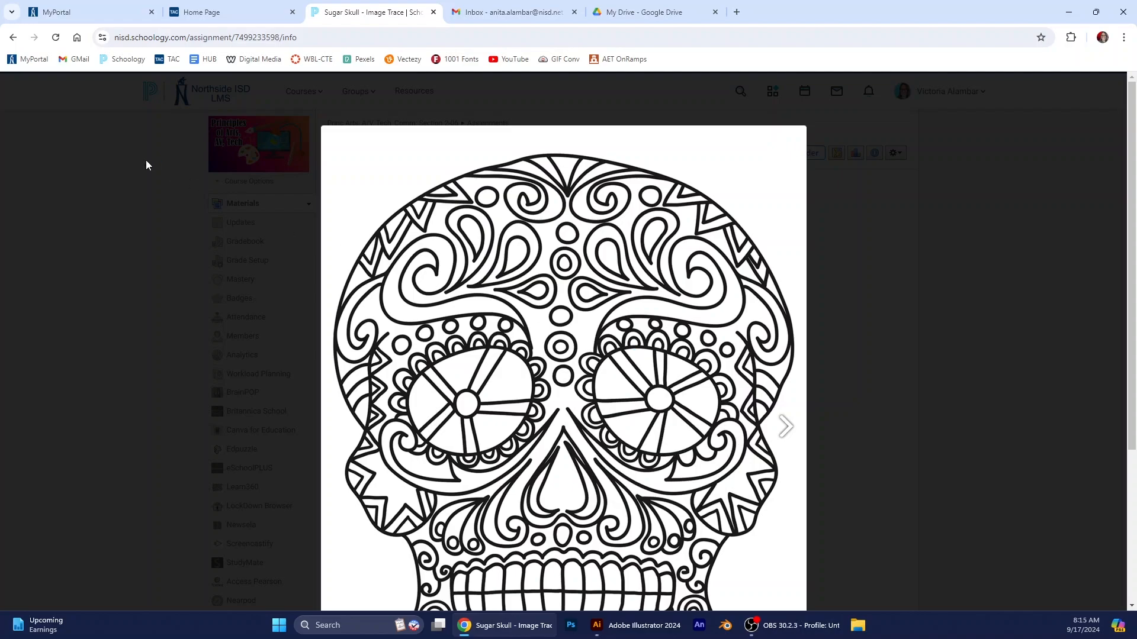
left_click(58, 161)
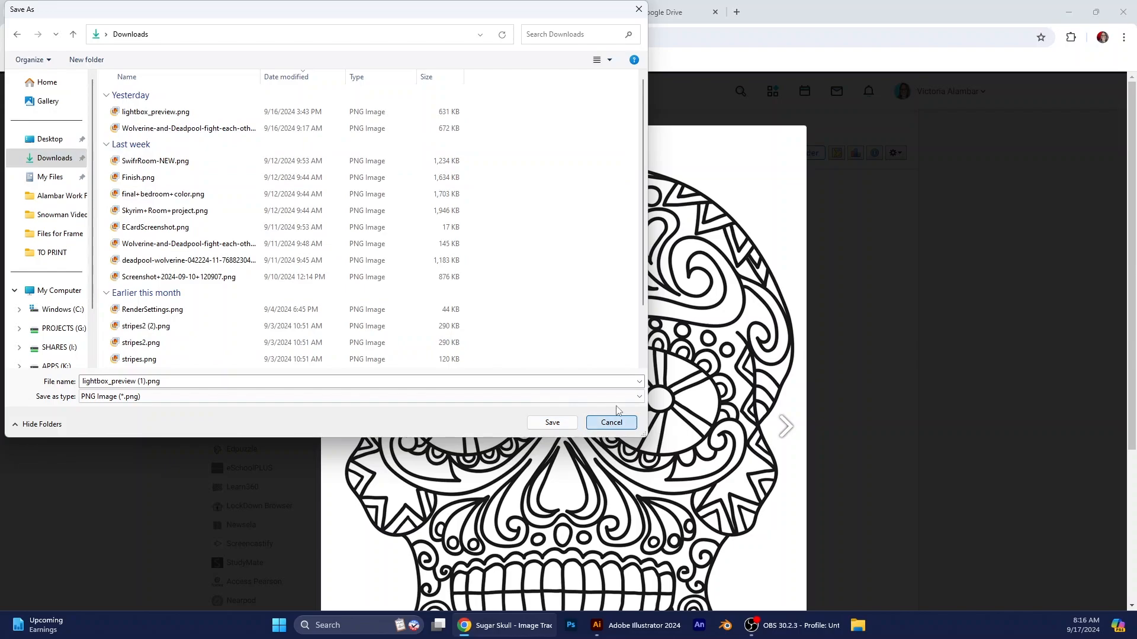
left_click(611, 422)
left_click(901, 284)
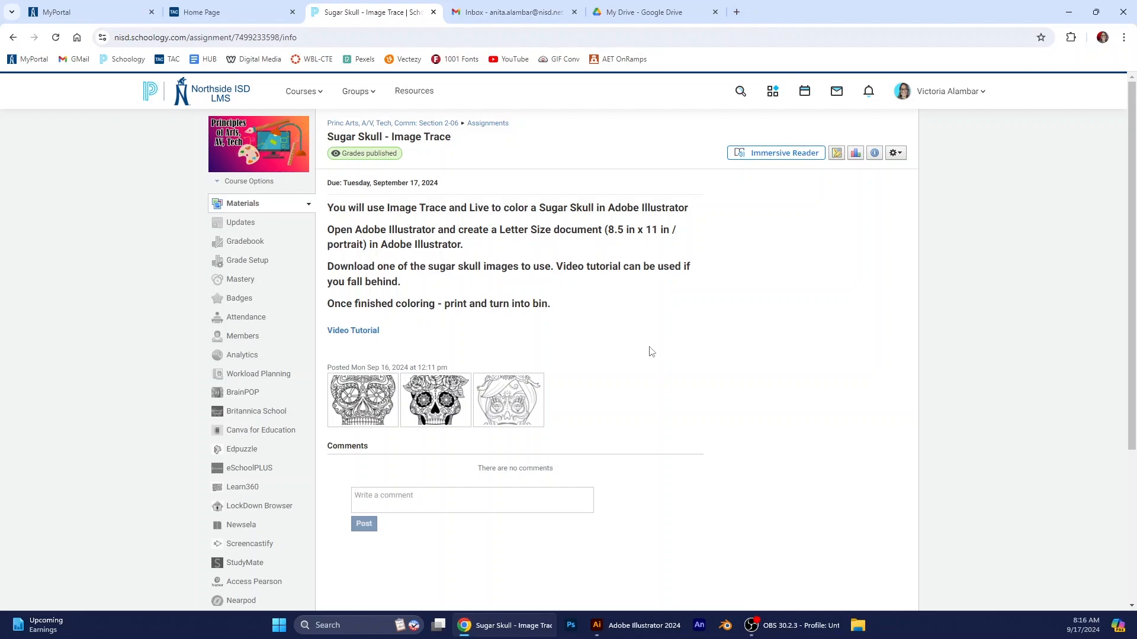
- Preview the rose-crowned skull and the third sugar skull image attached to the assignment
left_click(436, 400)
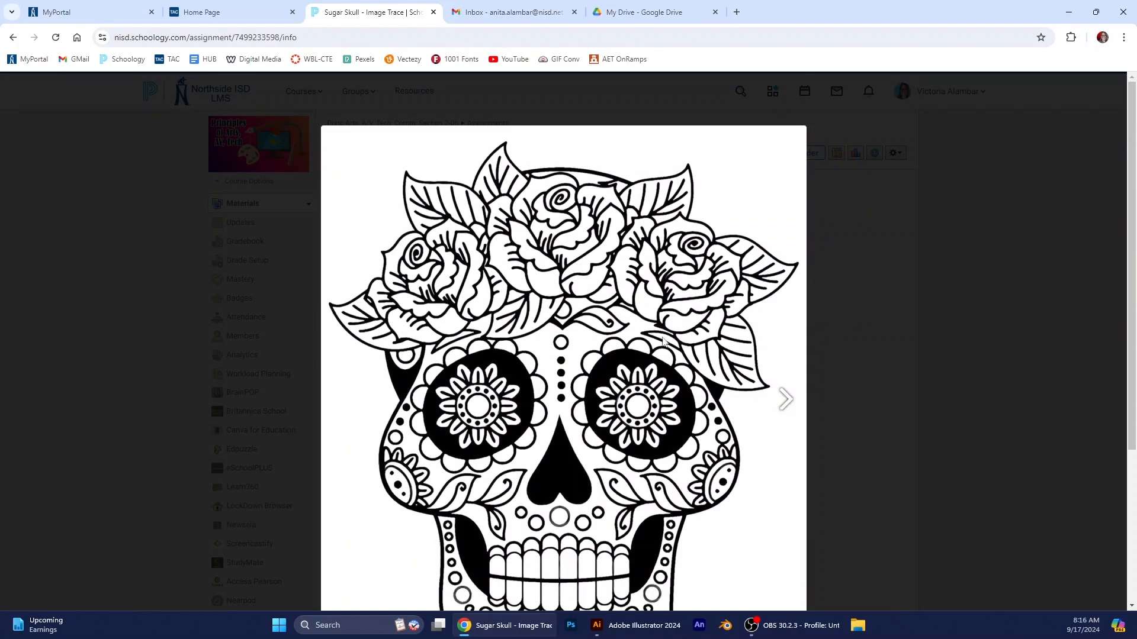
left_click(865, 409)
left_click(516, 415)
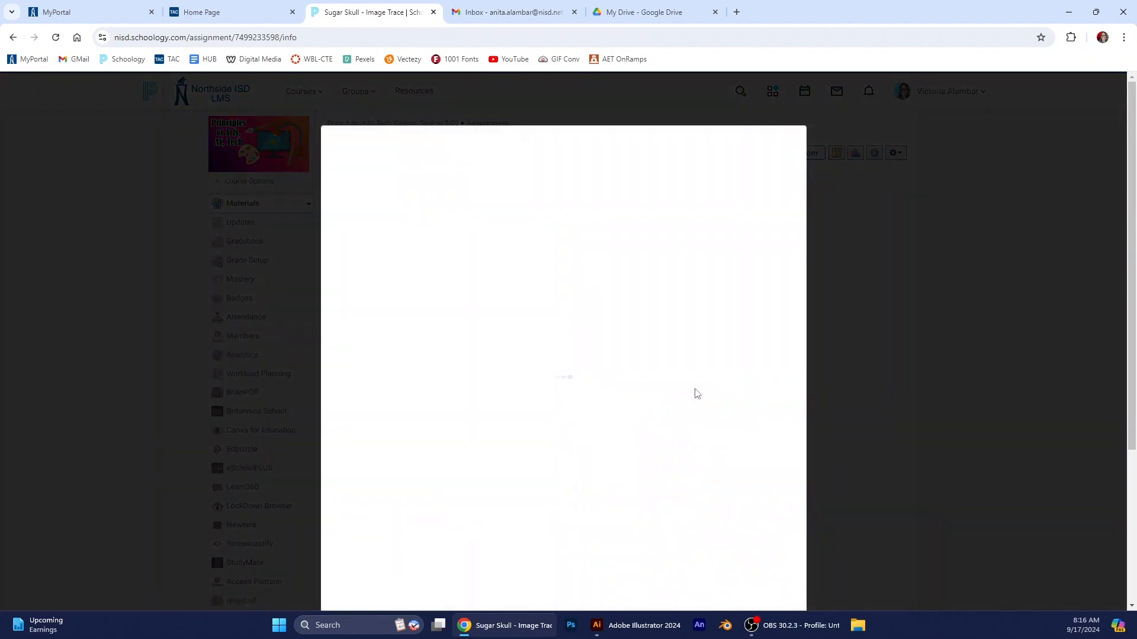
left_click(850, 395)
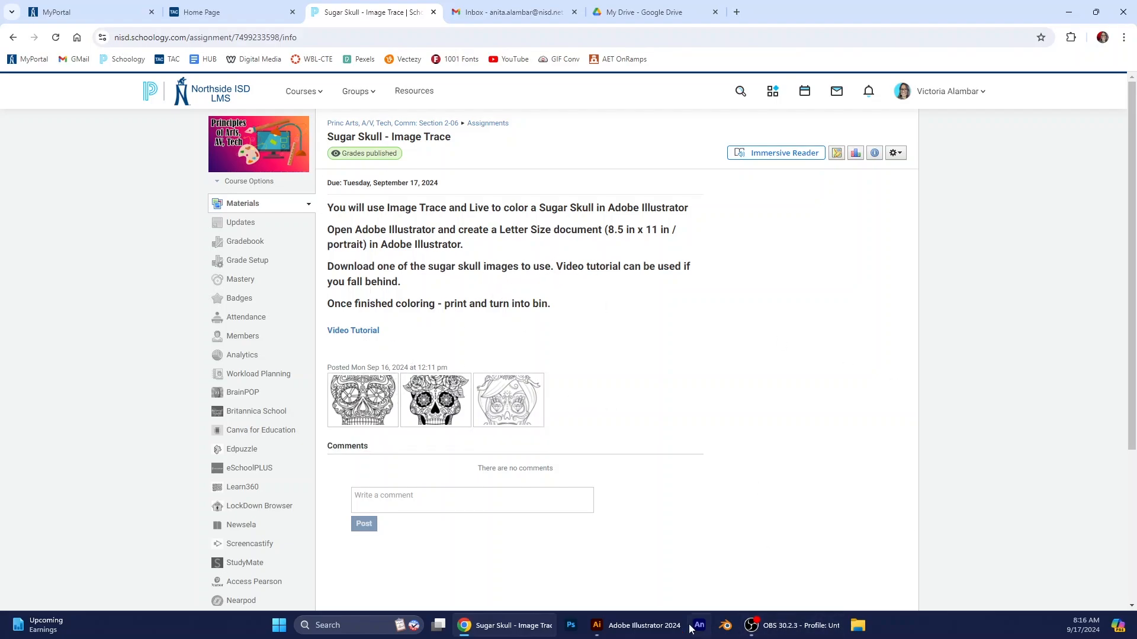
- Switch to Illustrator and create a new portrait letter document, 8.5 in wide by 11 in high, with units in inches
left_click(641, 627)
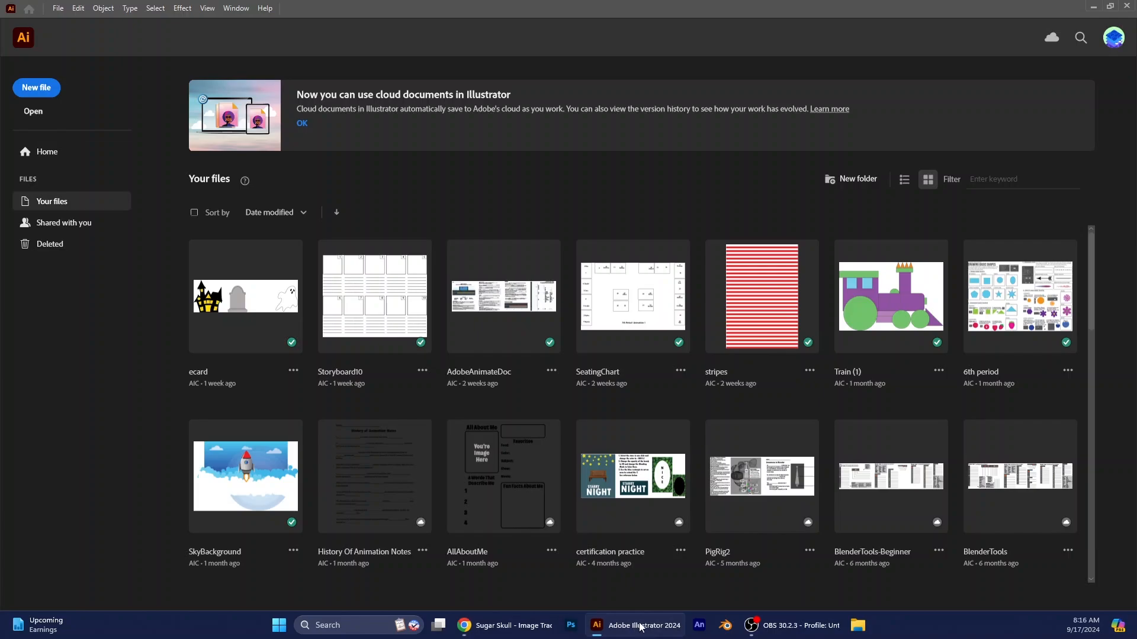
left_click(37, 89)
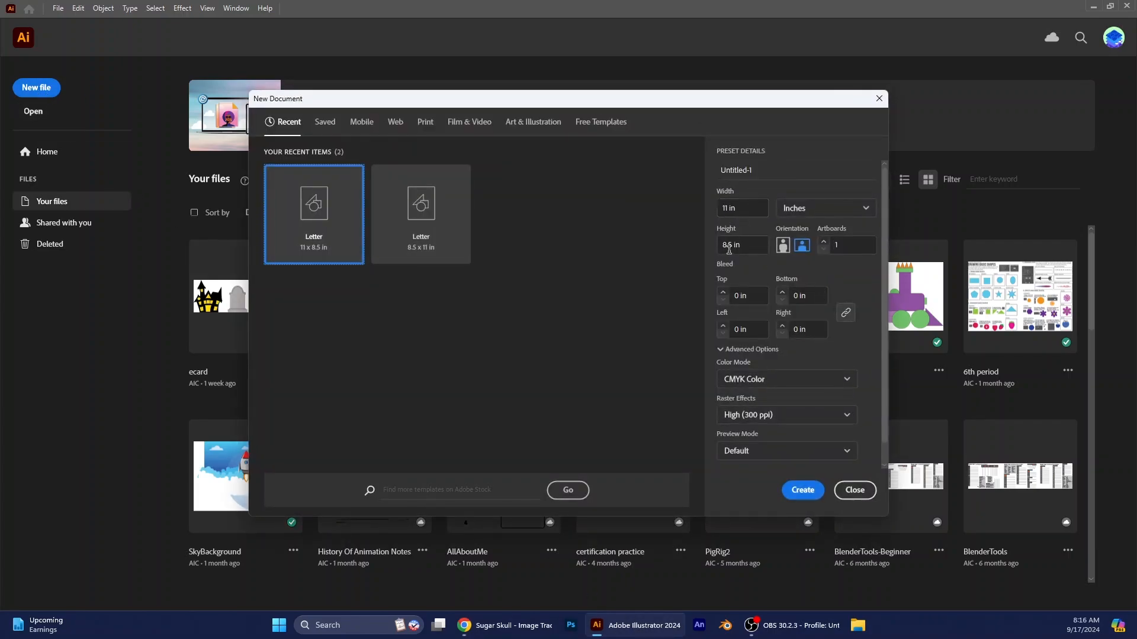
left_click(784, 250)
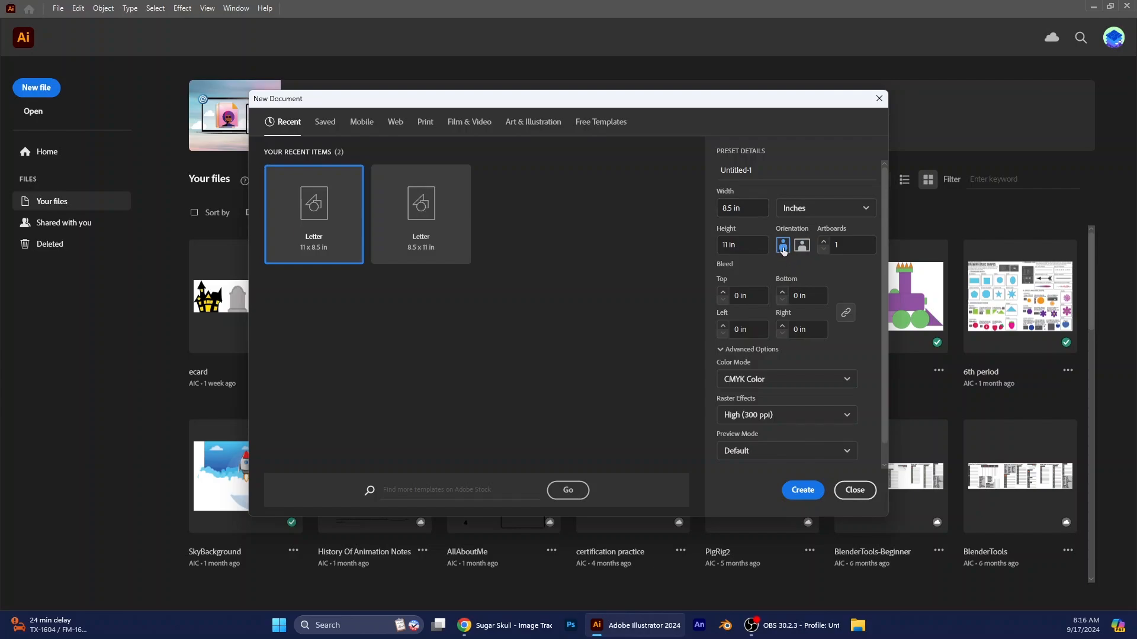
left_click(819, 211)
left_click(795, 230)
left_click(832, 208)
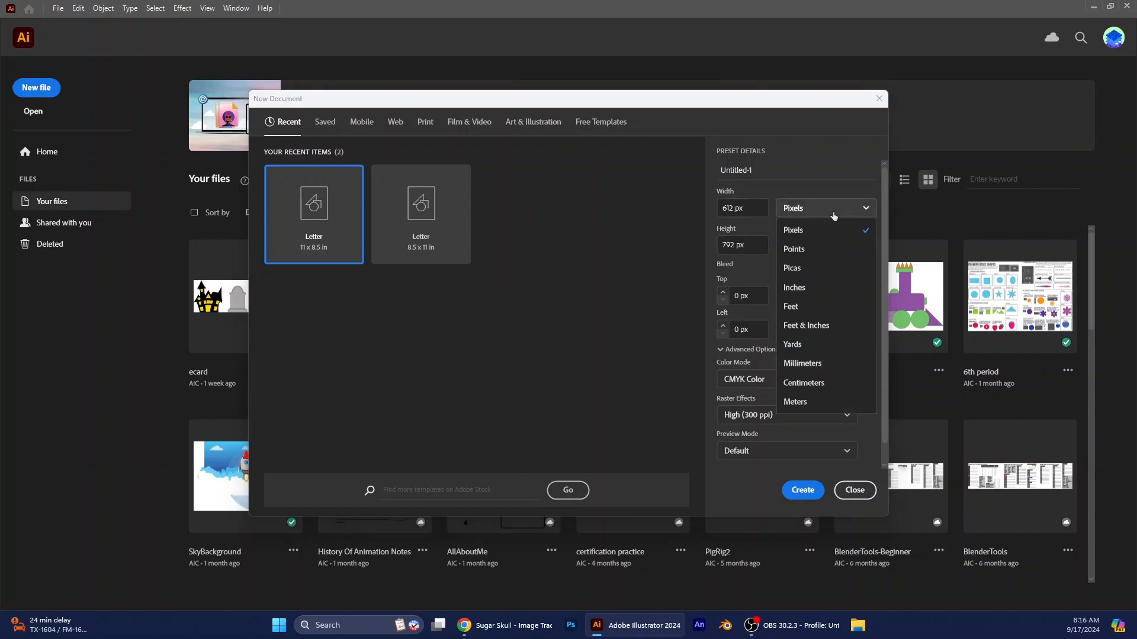
left_click(817, 287)
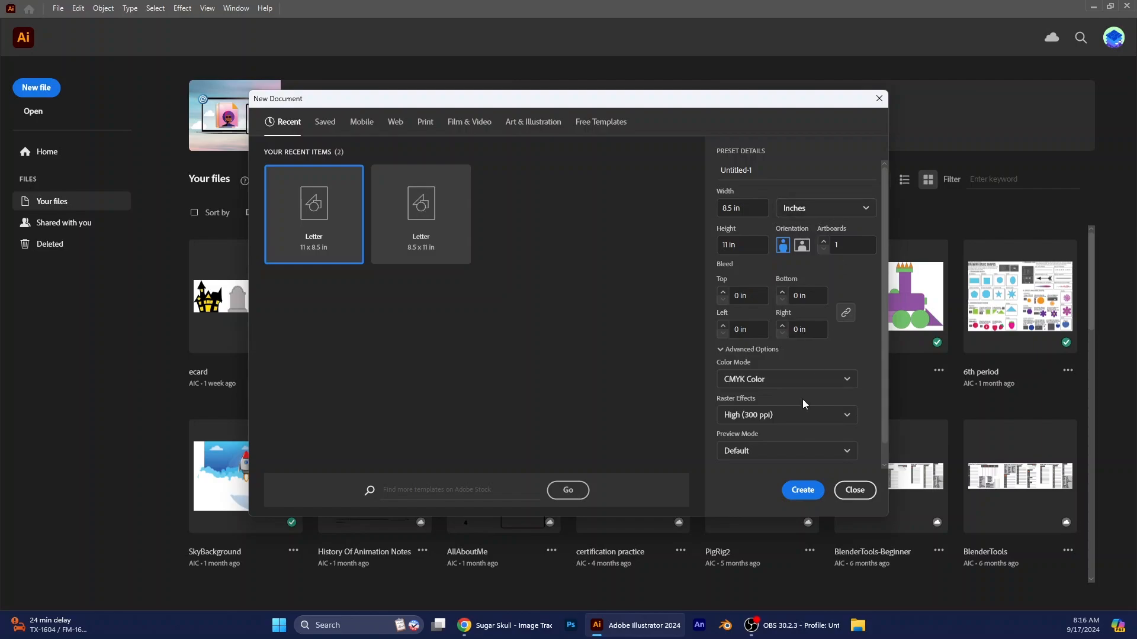
left_click(804, 495)
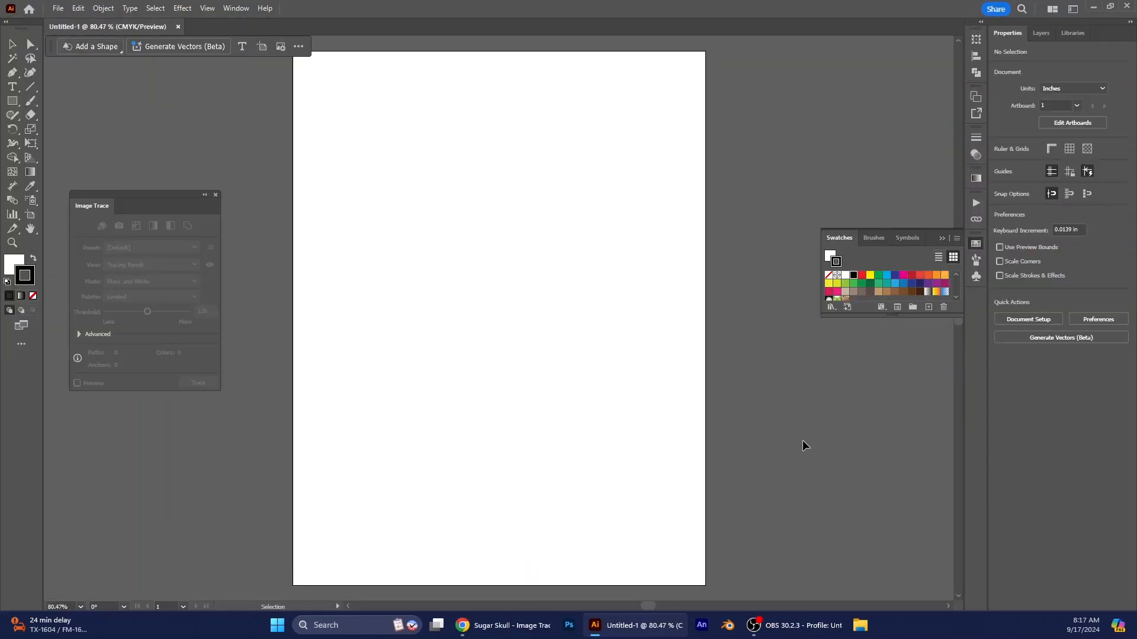
- Clear the floating Image Trace and Swatches panels away from the artboard
left_click(216, 194)
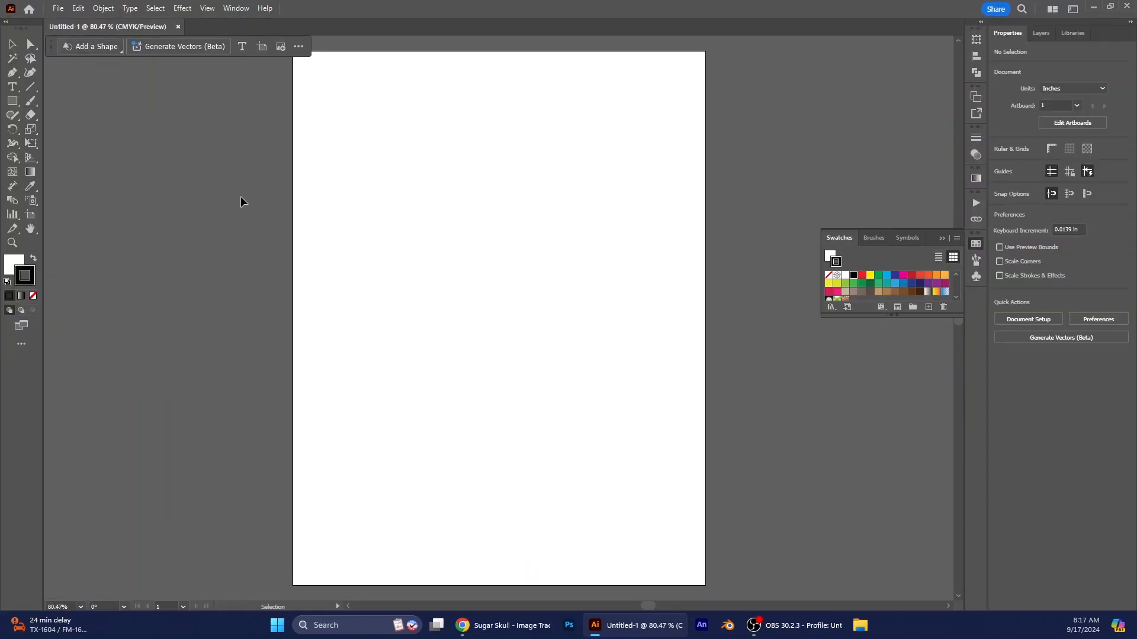
left_click(942, 239)
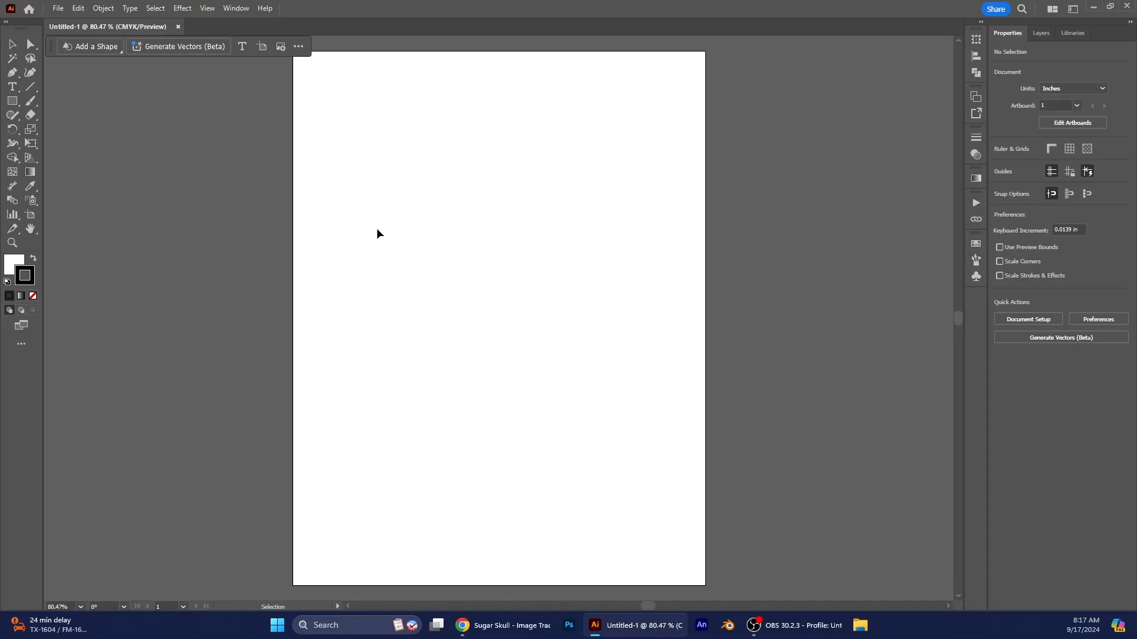
- Place lightbox_preview.png from Downloads on the artboard at about 8.07 by 10.43 in and embed it in the document
left_click(57, 9)
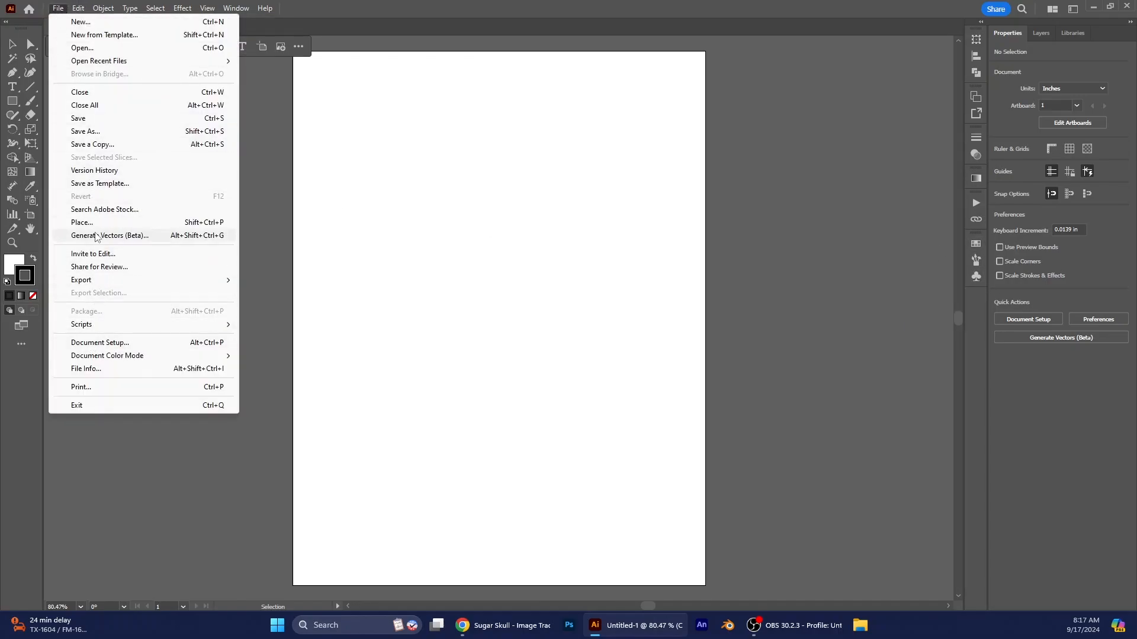
left_click(81, 223)
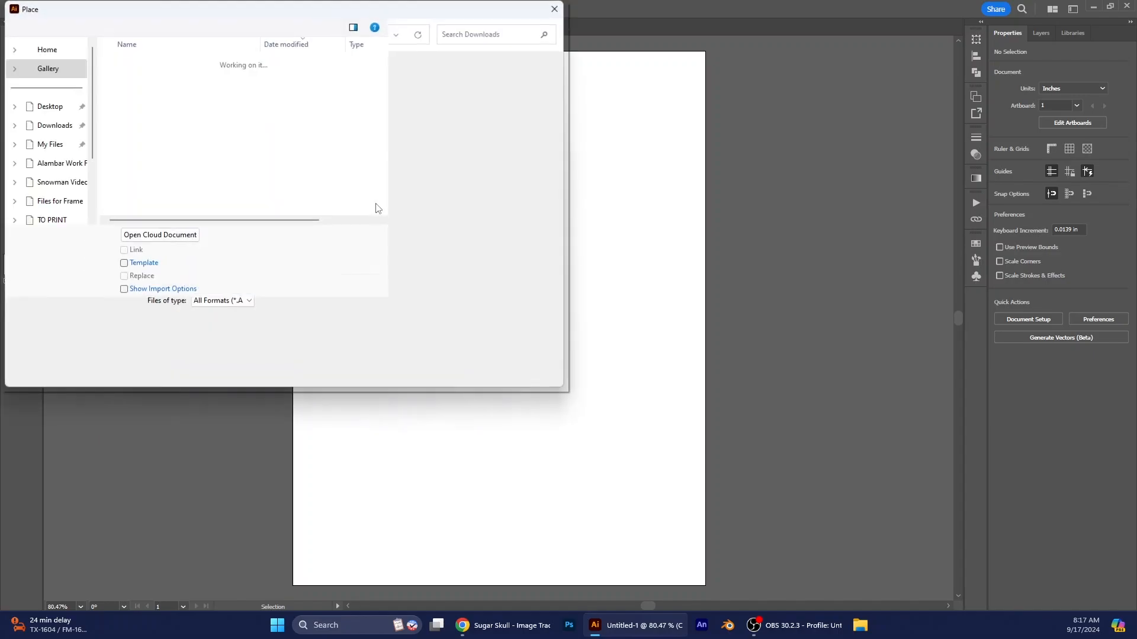
left_click(169, 114)
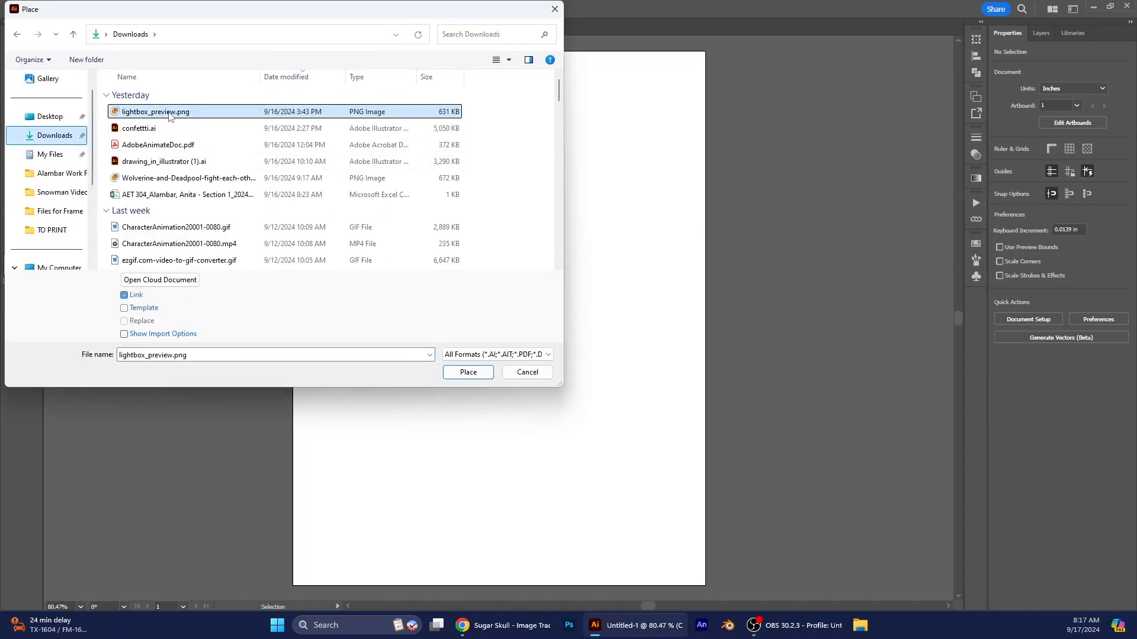
left_click(468, 372)
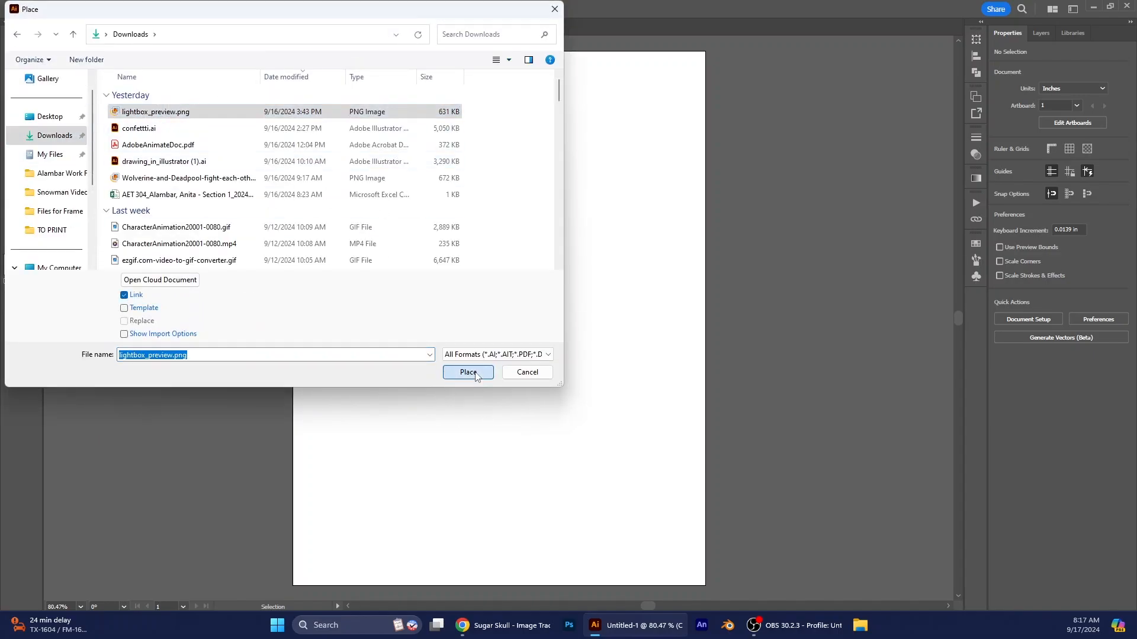
mouse_move(303, 62)
left_mouse_down()
mouse_move(698, 604)
mouse_move(682, 564)
mouse_move(694, 585)
left_mouse_up()
scroll(742, 395, "up", 3)
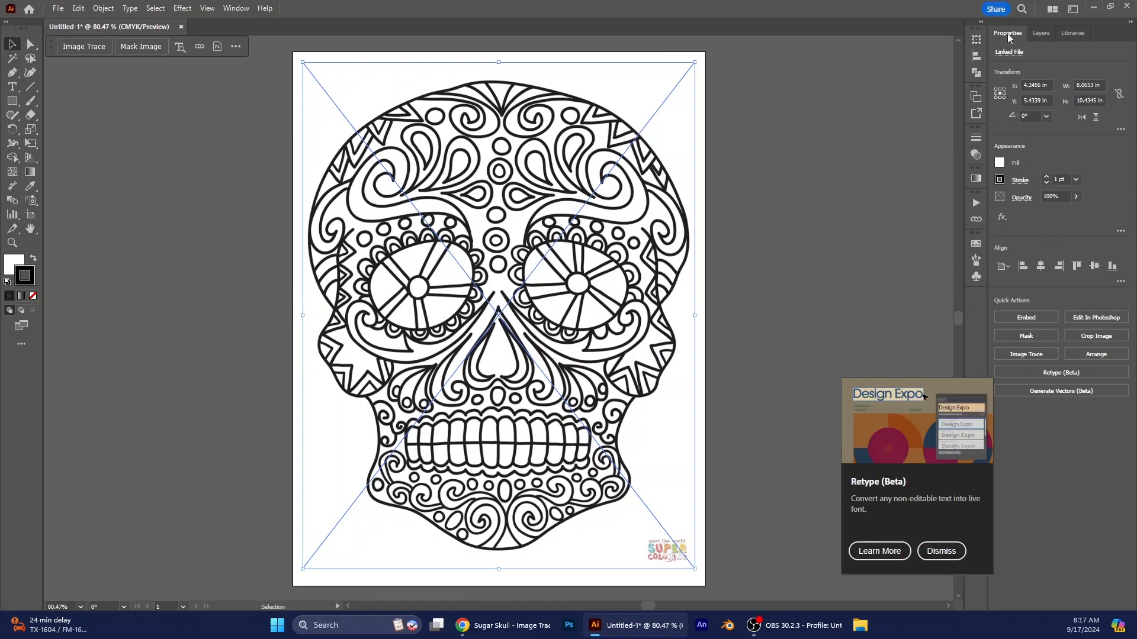
left_click(1028, 317)
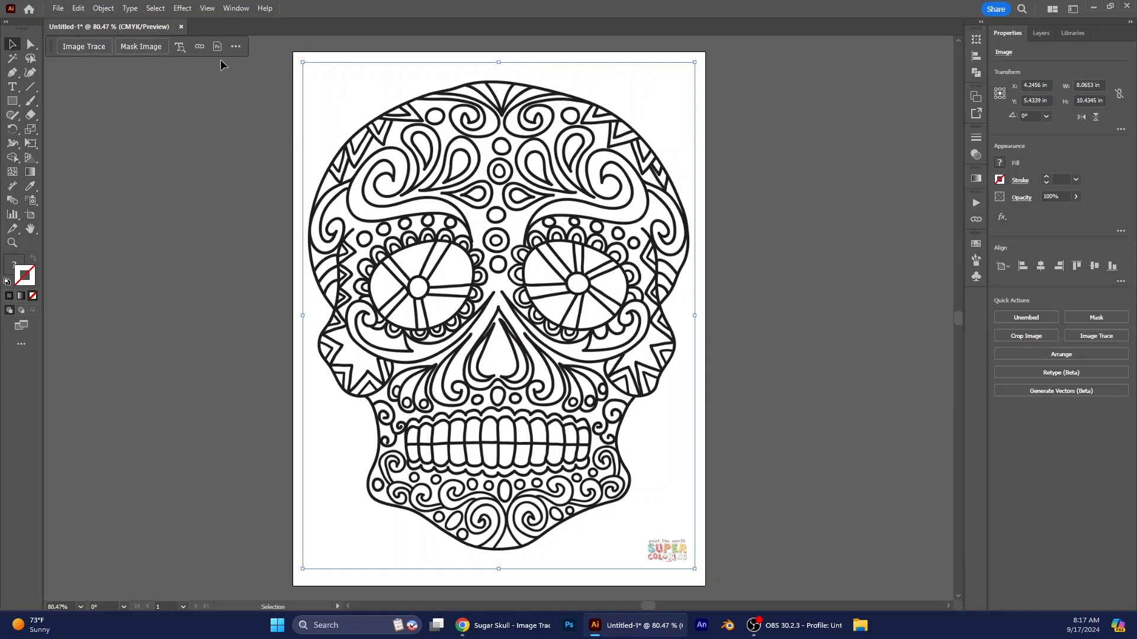
- Image-trace the embedded skull with the Black and White Logo preset and adjust the threshold to 106
left_click(235, 8)
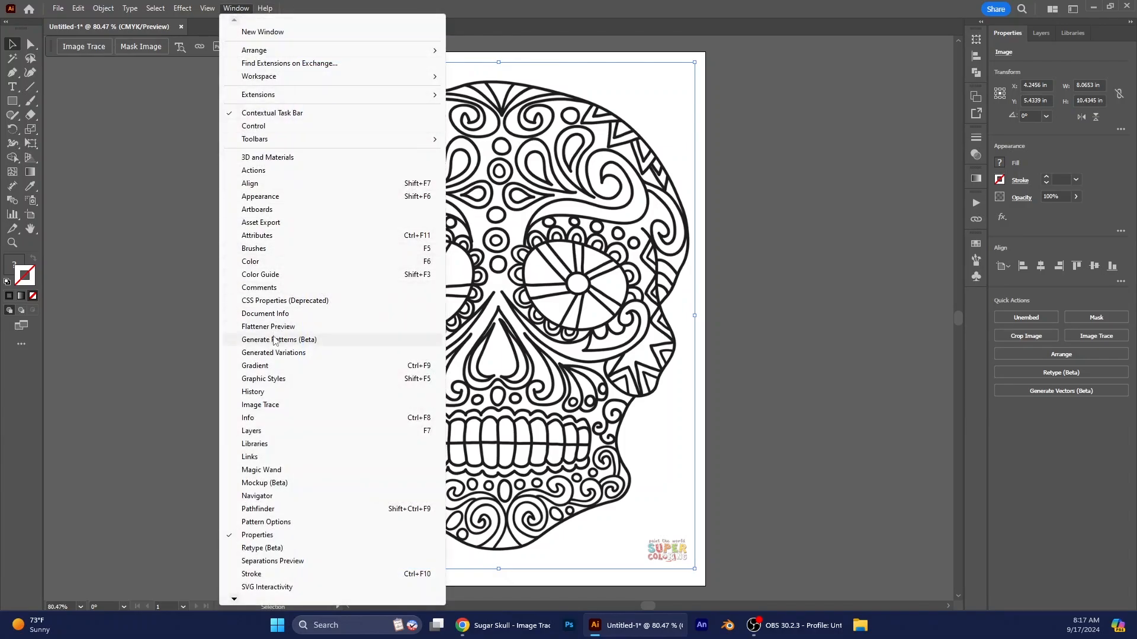
left_click(281, 407)
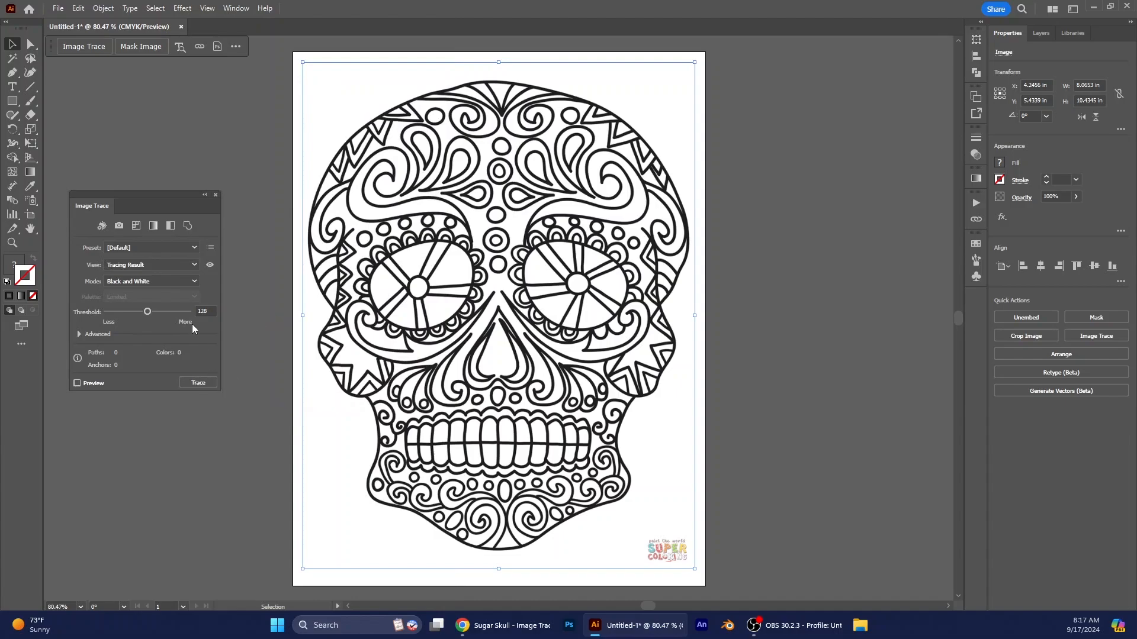
left_click(139, 249)
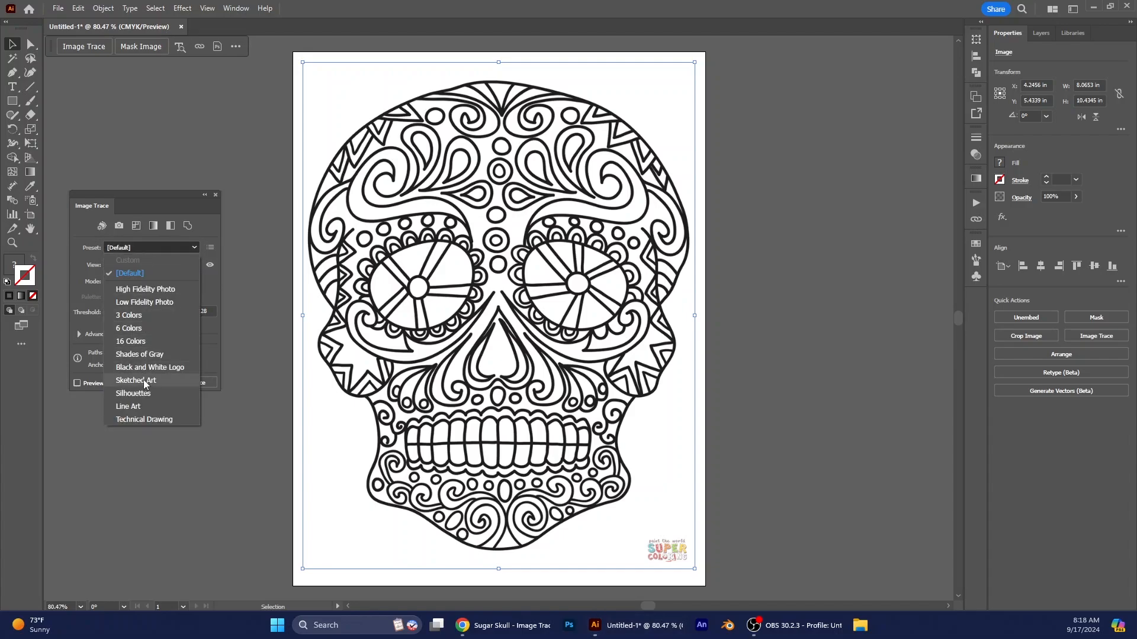
left_click(151, 365)
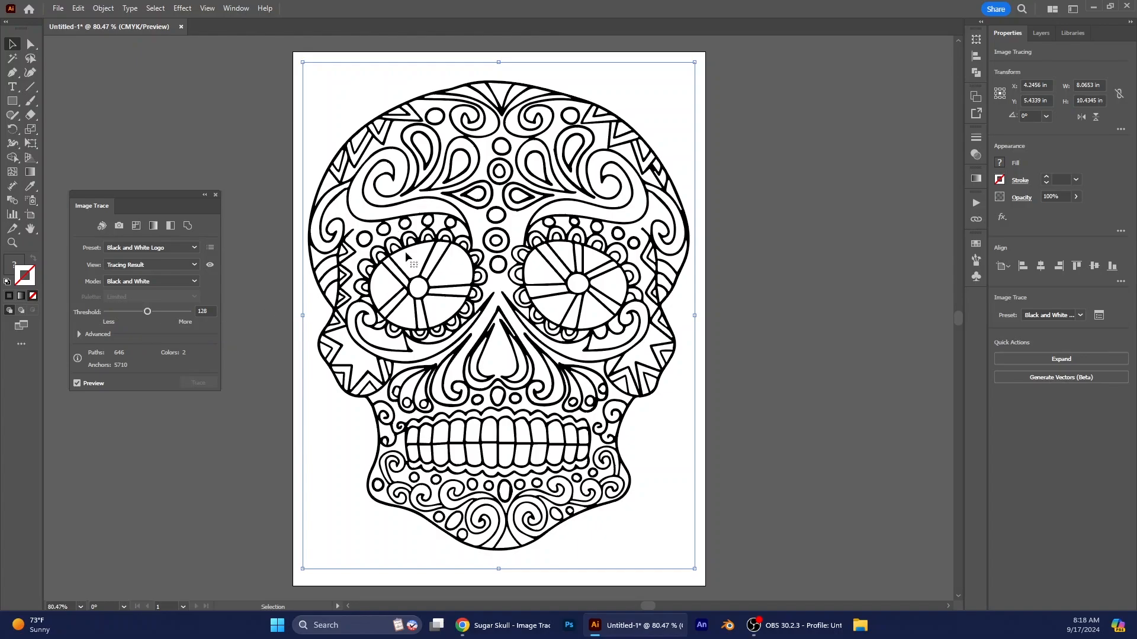
left_click_drag(148, 316, 153, 316)
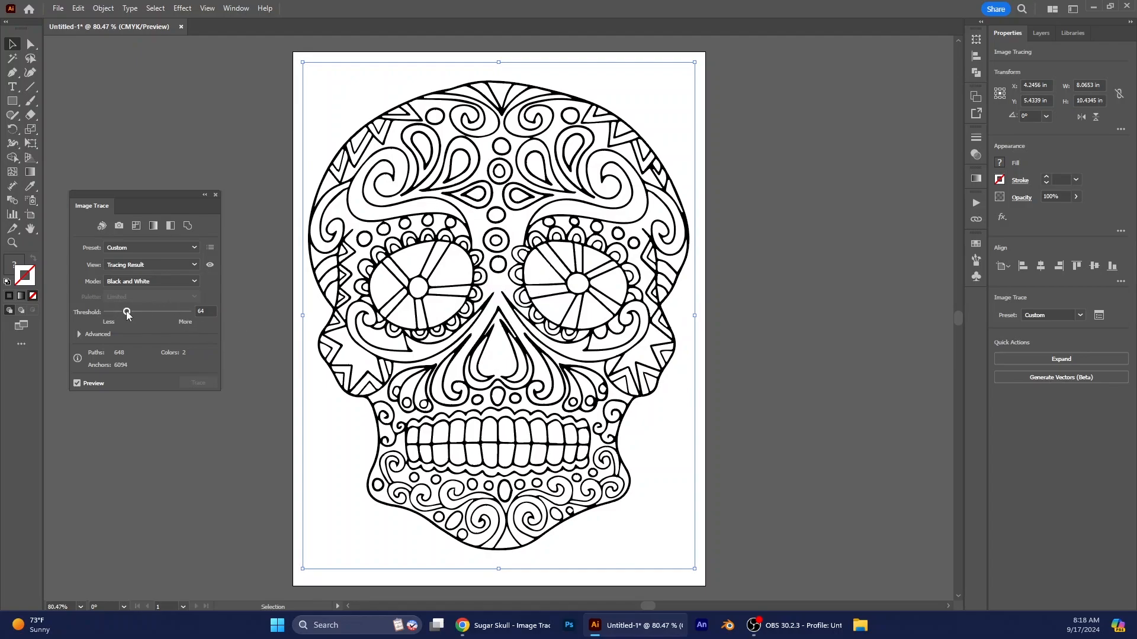
left_click_drag(127, 314, 136, 313)
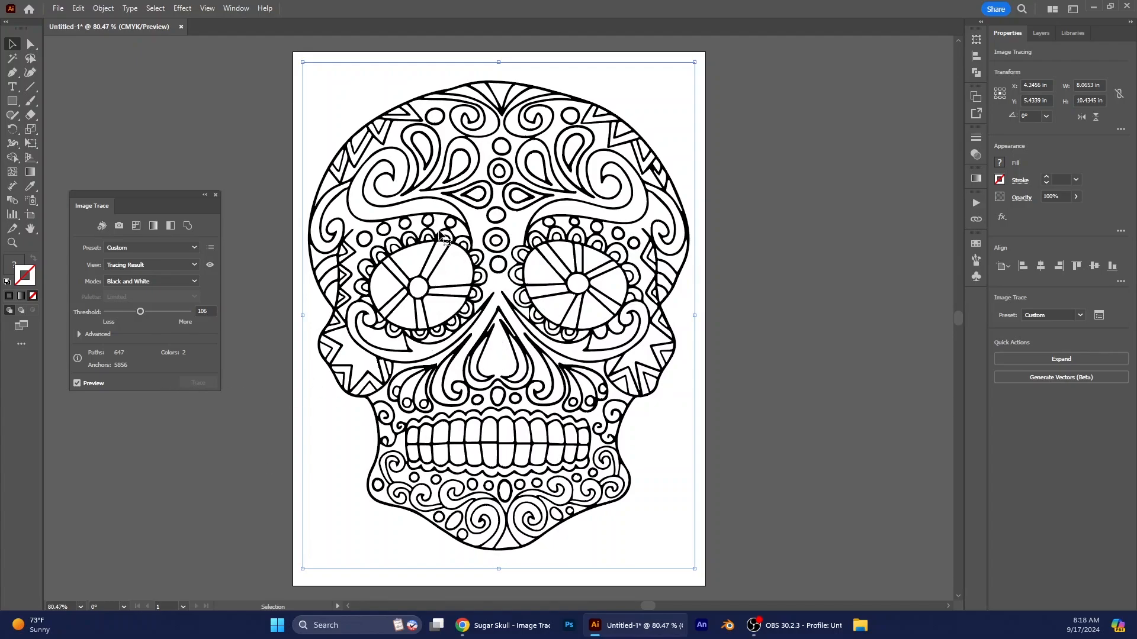
- Expand the traced skull into editable paths with Object and Fill included
left_click(95, 9)
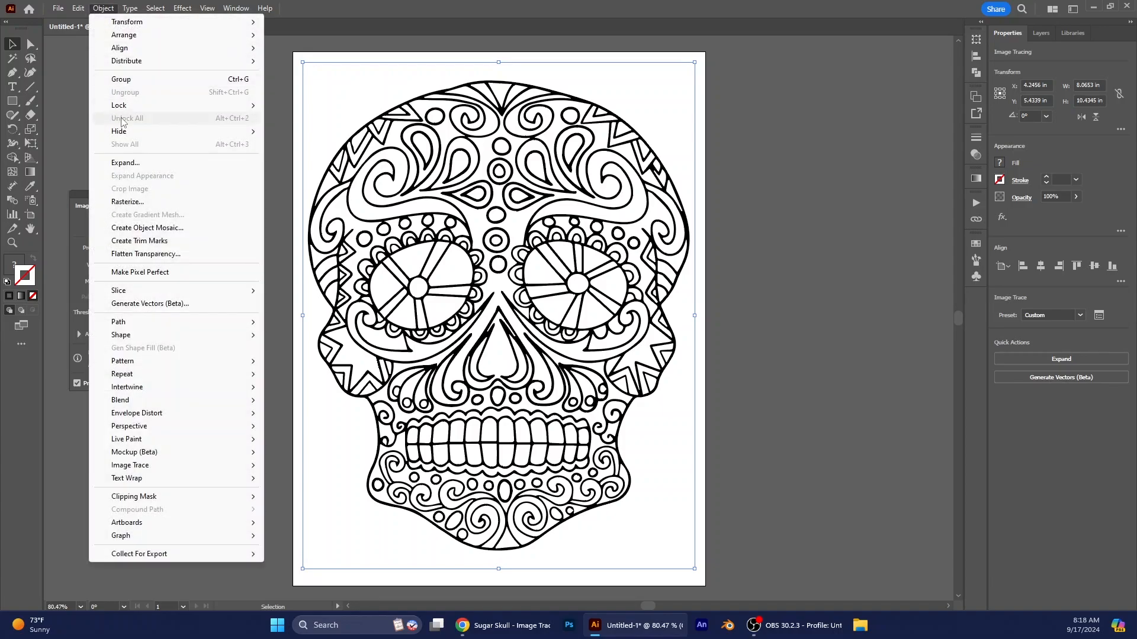
left_click(124, 164)
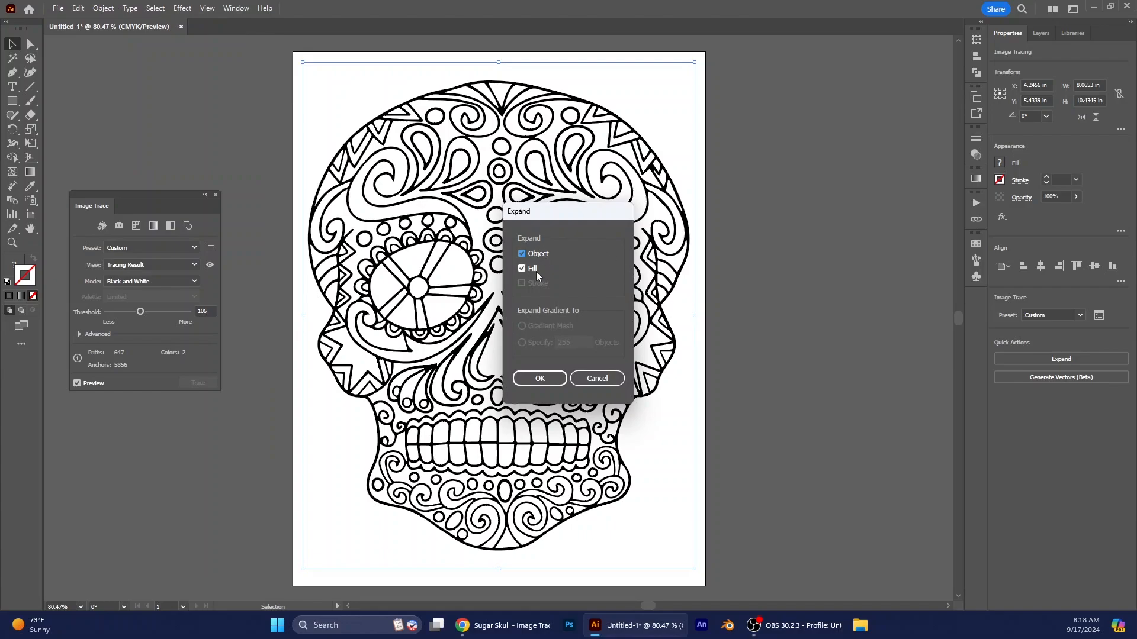
left_click(542, 382)
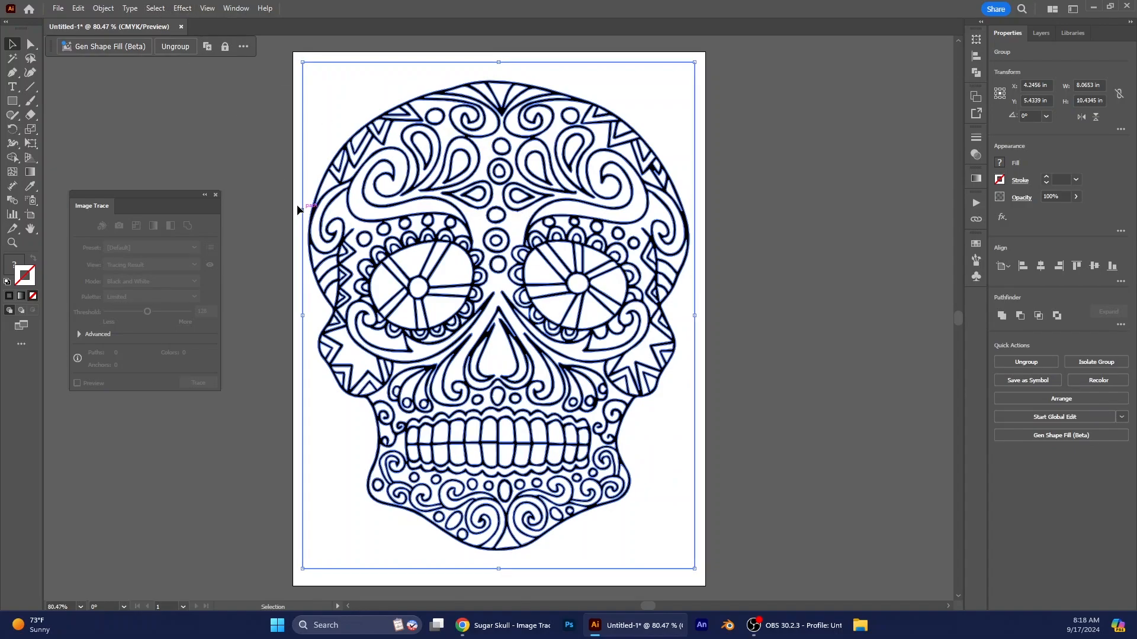
- Make the expanded skull artwork a Live Paint group
left_click(103, 10)
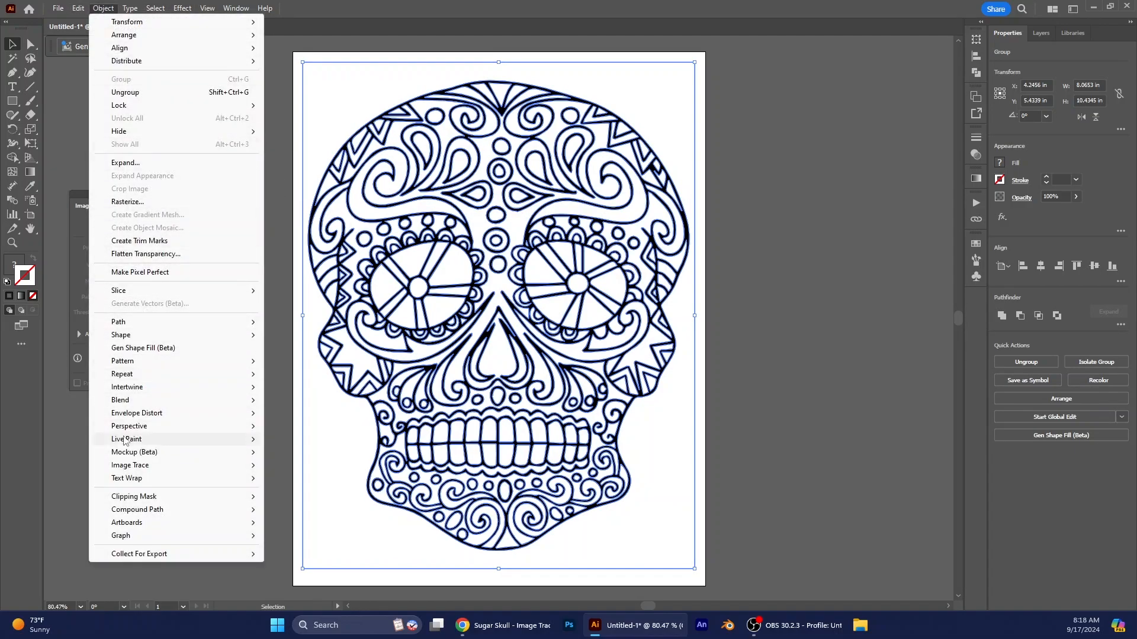
mouse_move(240, 450)
left_click(293, 439)
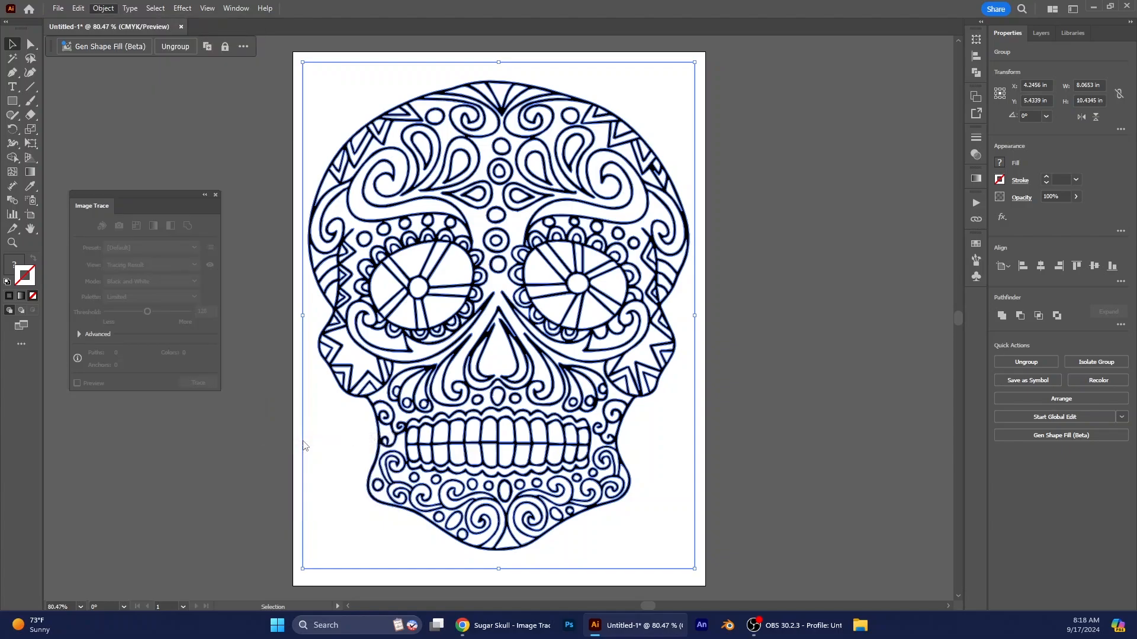
- Activate the Live Paint Bucket over the skull and cycle the fill colour through the neighbouring swatches
left_click(10, 158)
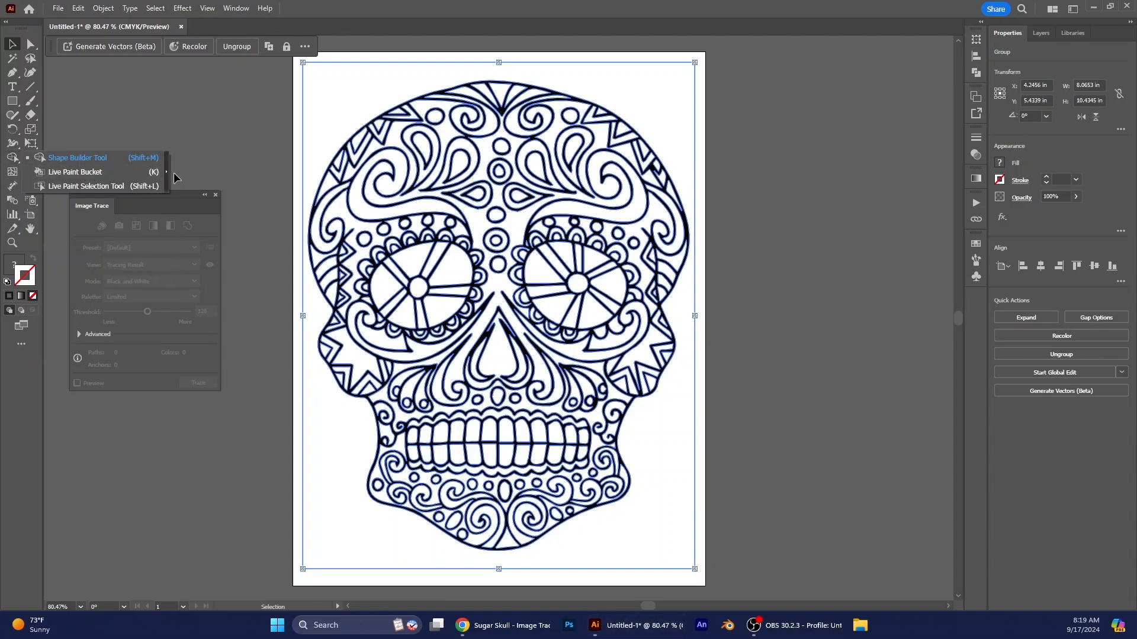
left_click(88, 173)
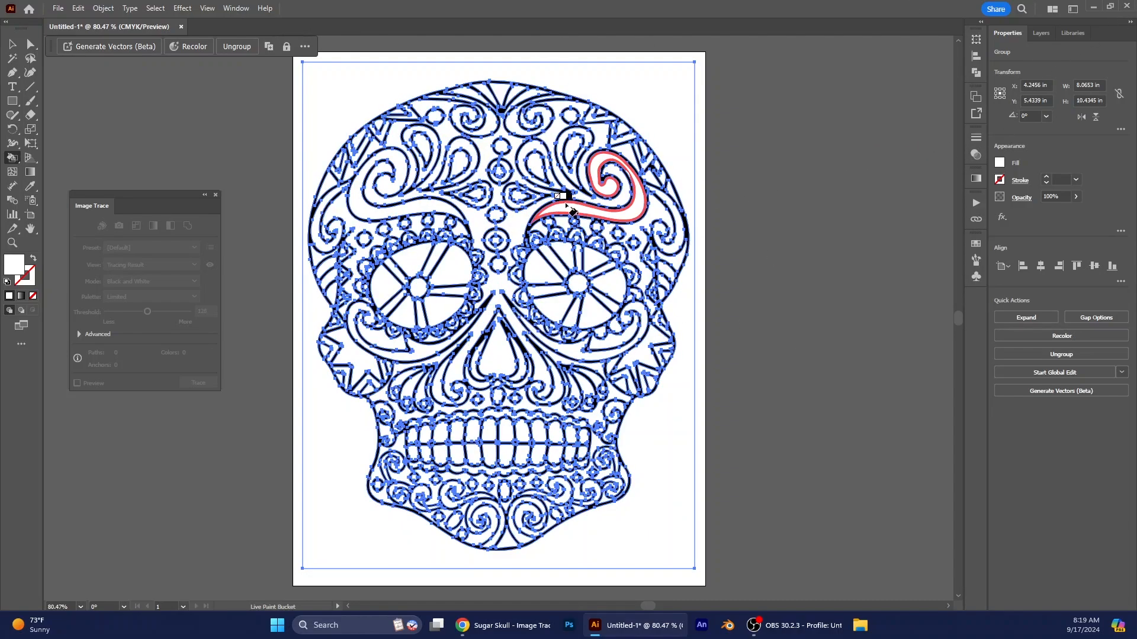
key("Right")
key("Right")
key("Left")
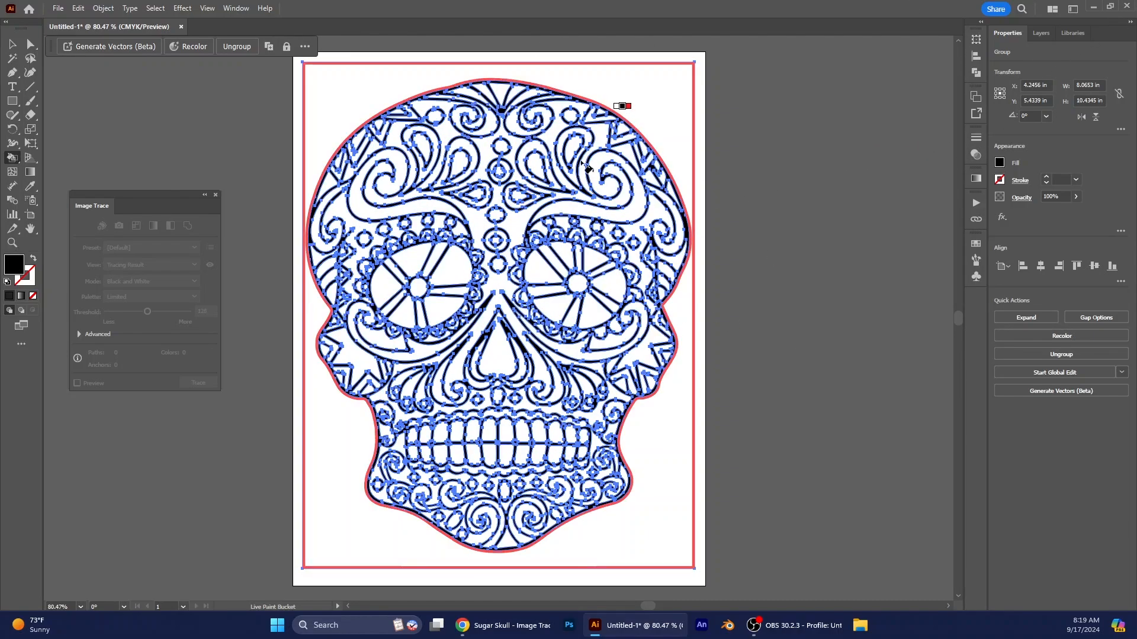
key("Right")
key("Left")
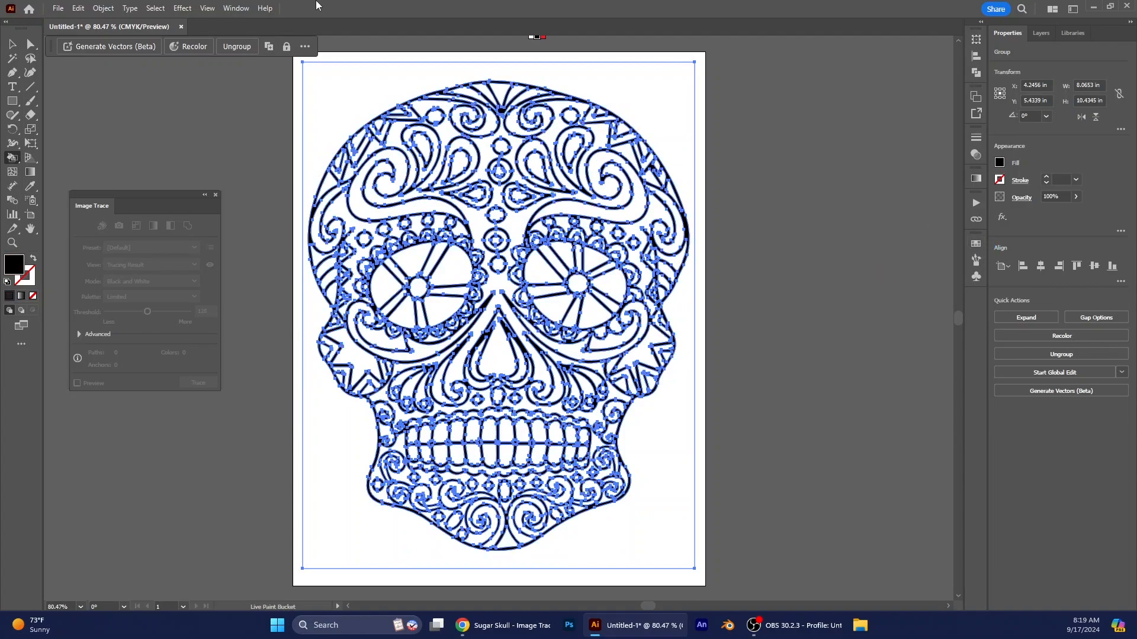
- Show the Swatches panel, enlarge it to reveal every swatch, and paint the swirl above the left eye magenta
left_click(235, 8)
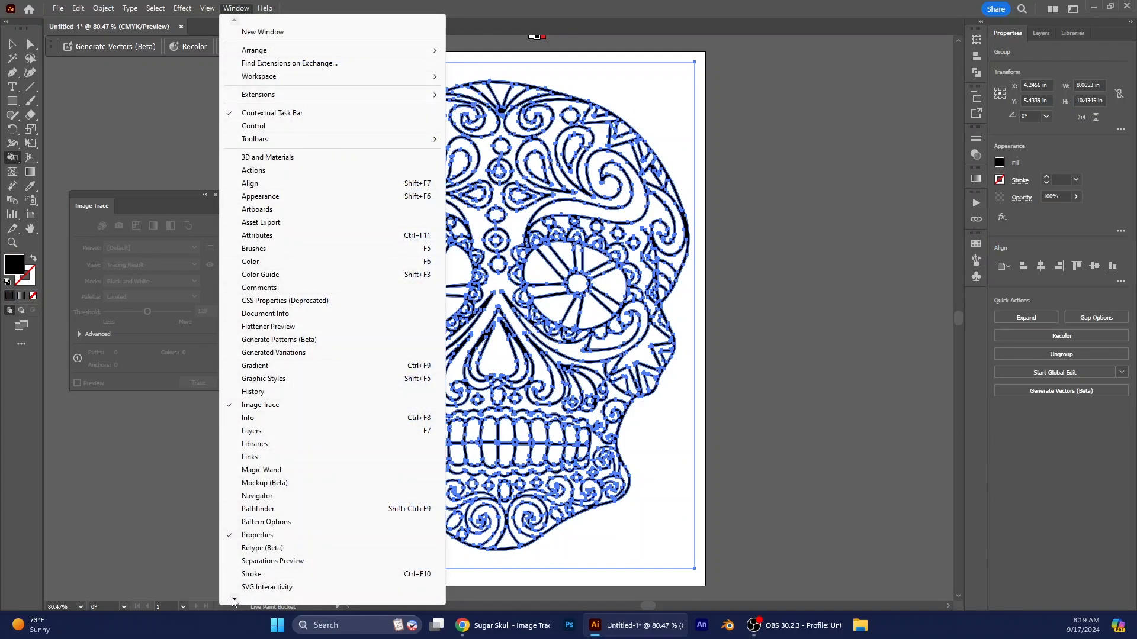
mouse_move(238, 599)
left_click(256, 519)
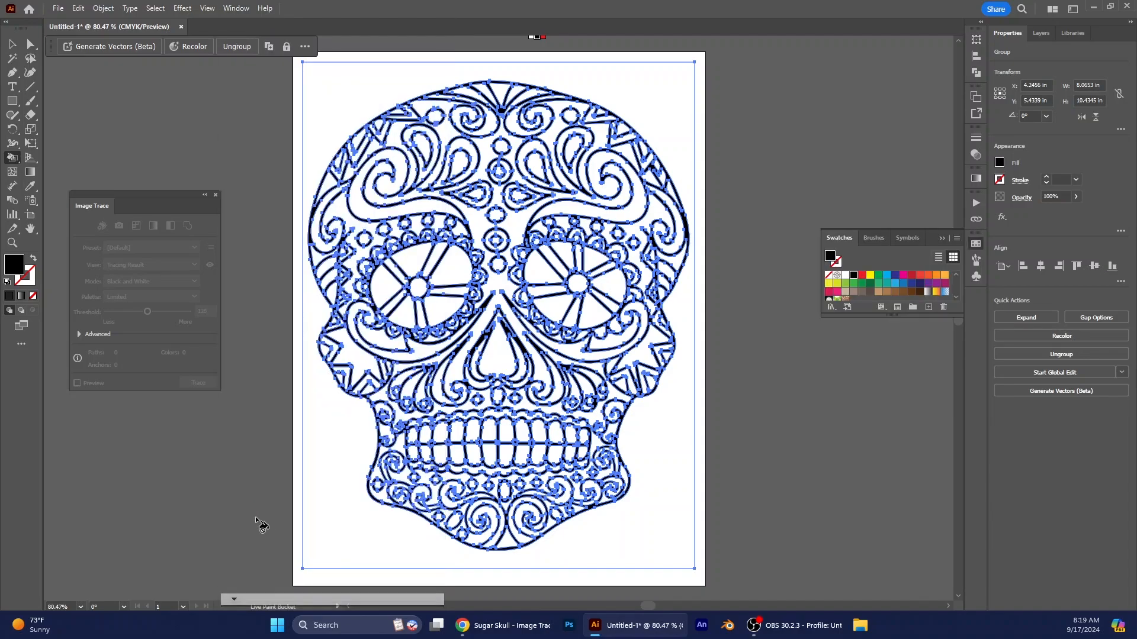
left_click_drag(886, 316, 886, 412)
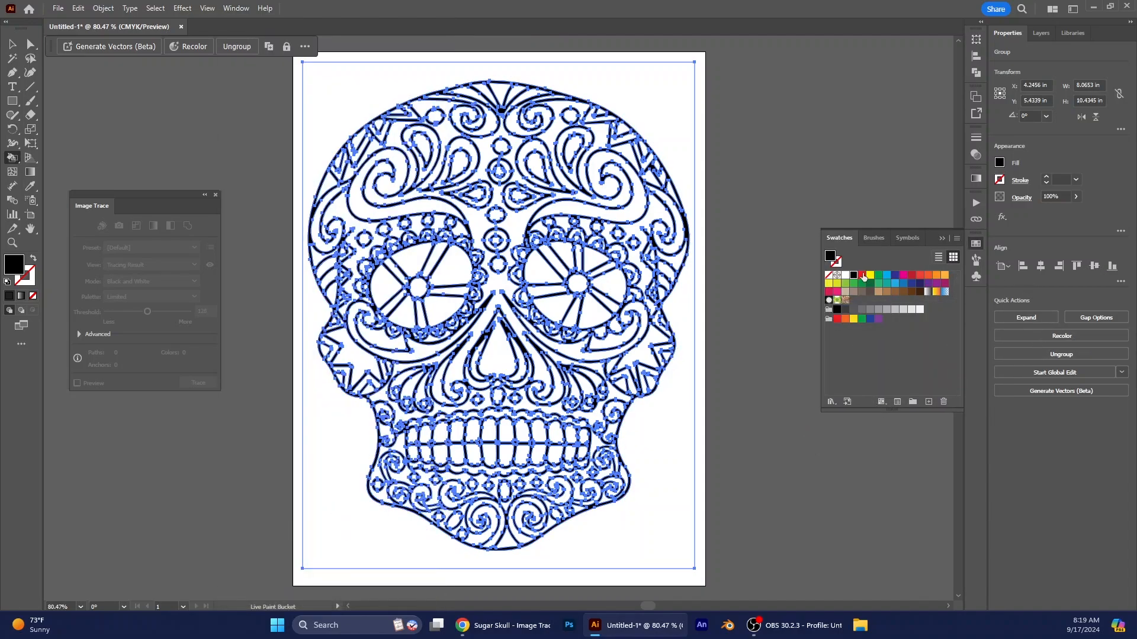
left_click(904, 275)
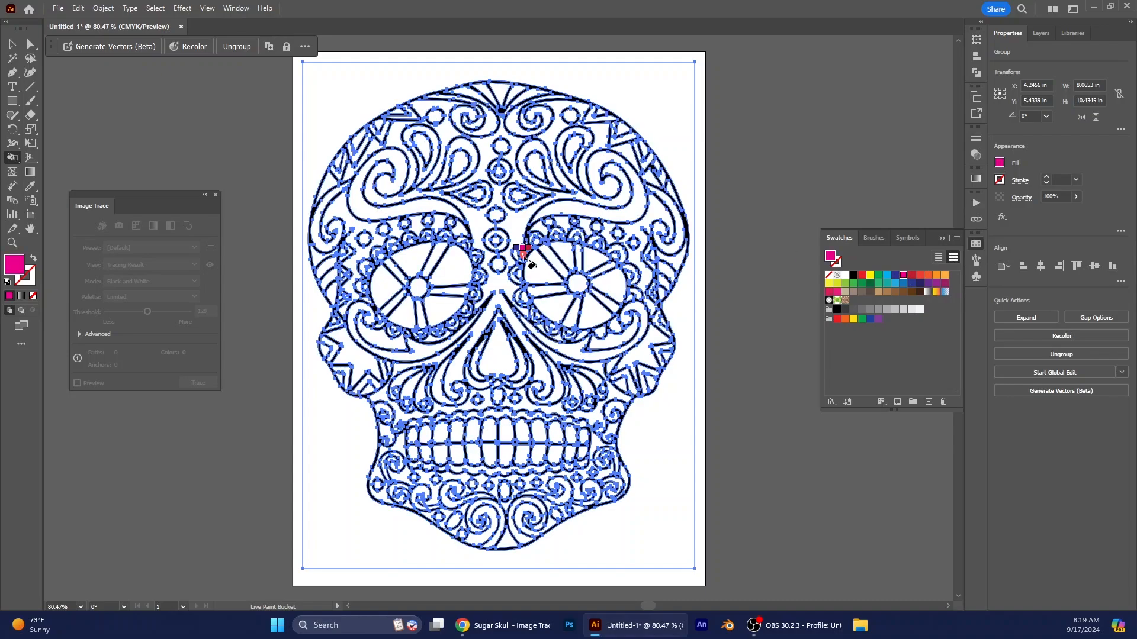
left_click(436, 206)
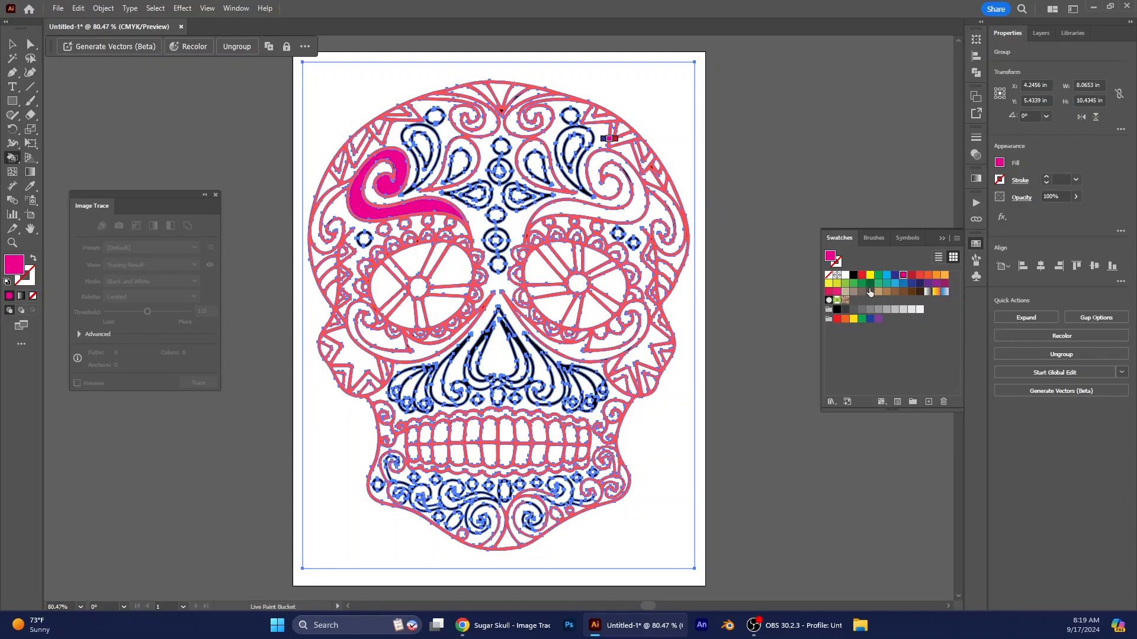
- Mix a light purple fill colour (be6eed) and save it as a new global process-colour swatch
double_click(832, 259)
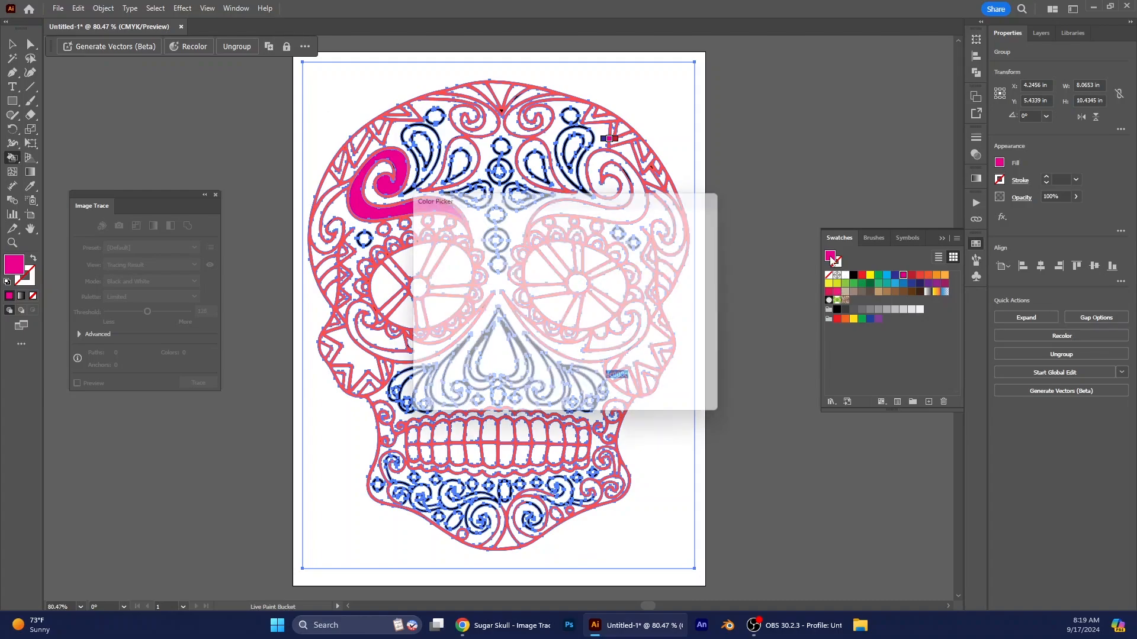
left_click(494, 243)
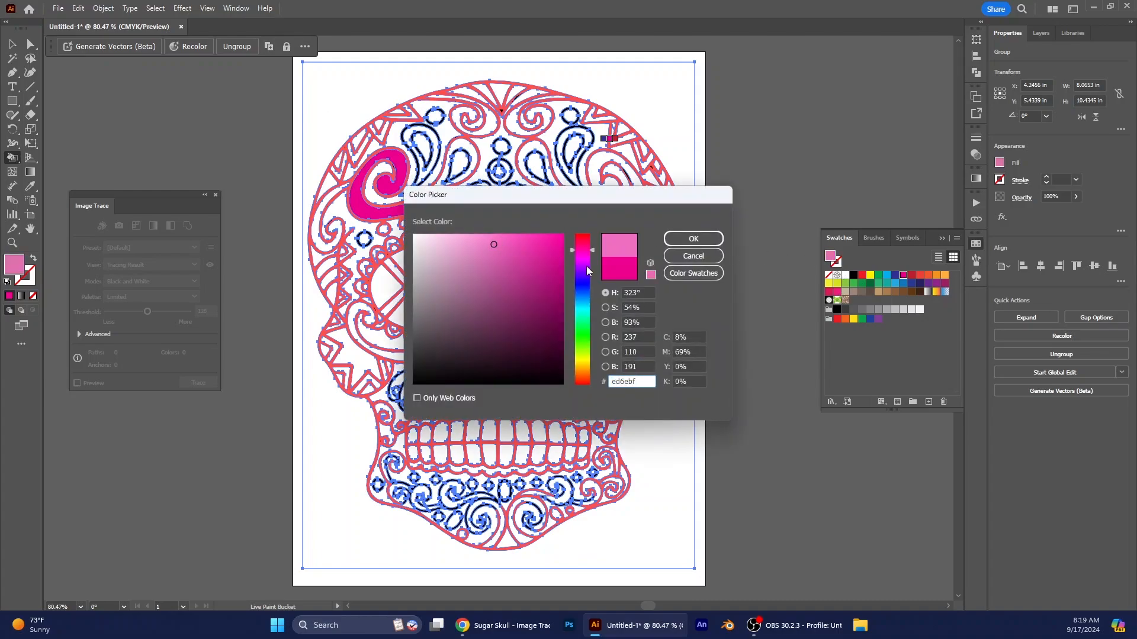
left_click_drag(580, 255, 580, 268)
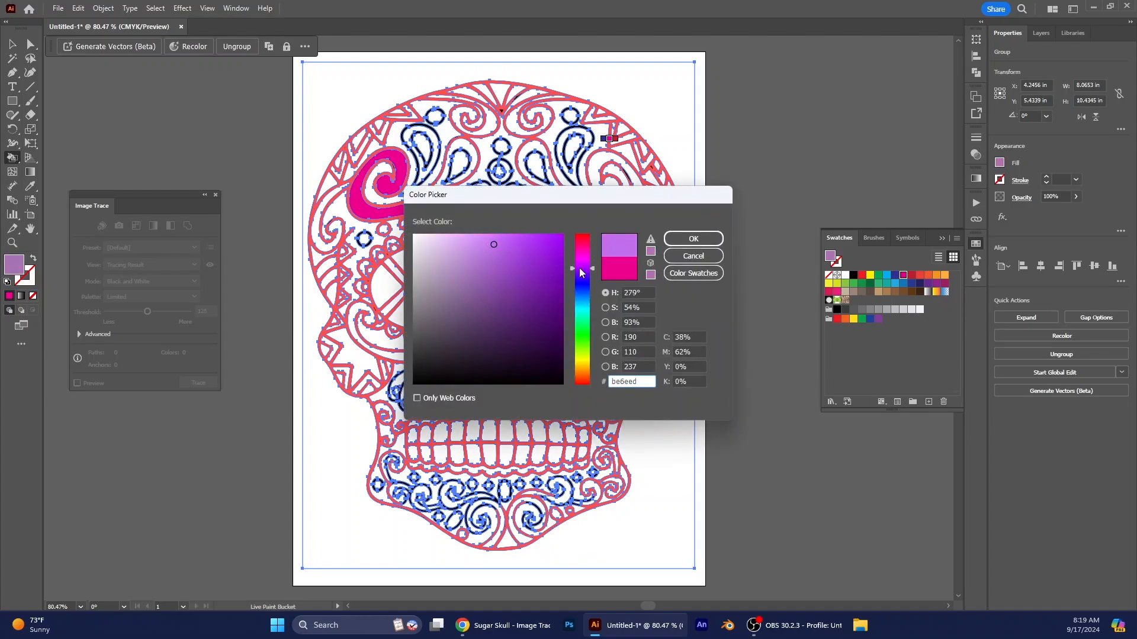
left_click(716, 242)
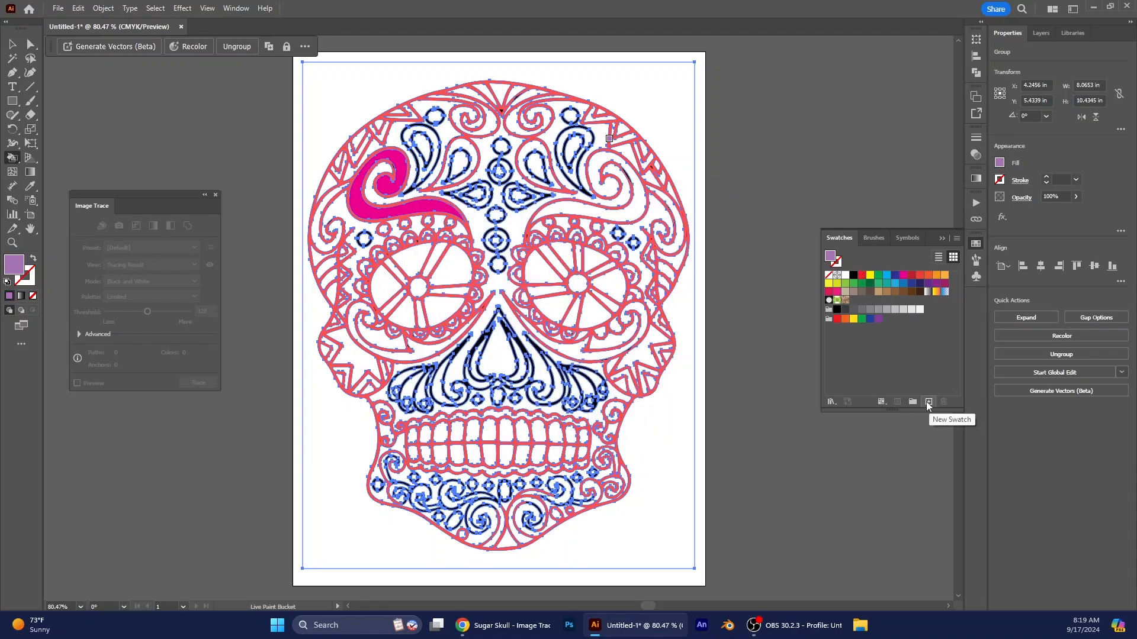
left_click(928, 402)
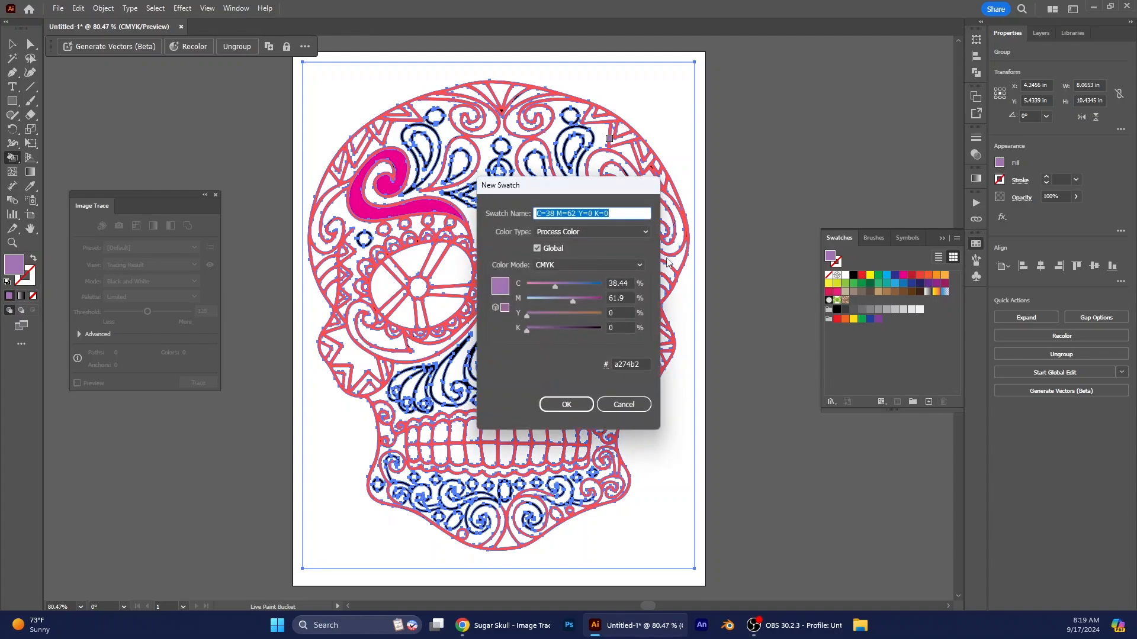
left_click(567, 405)
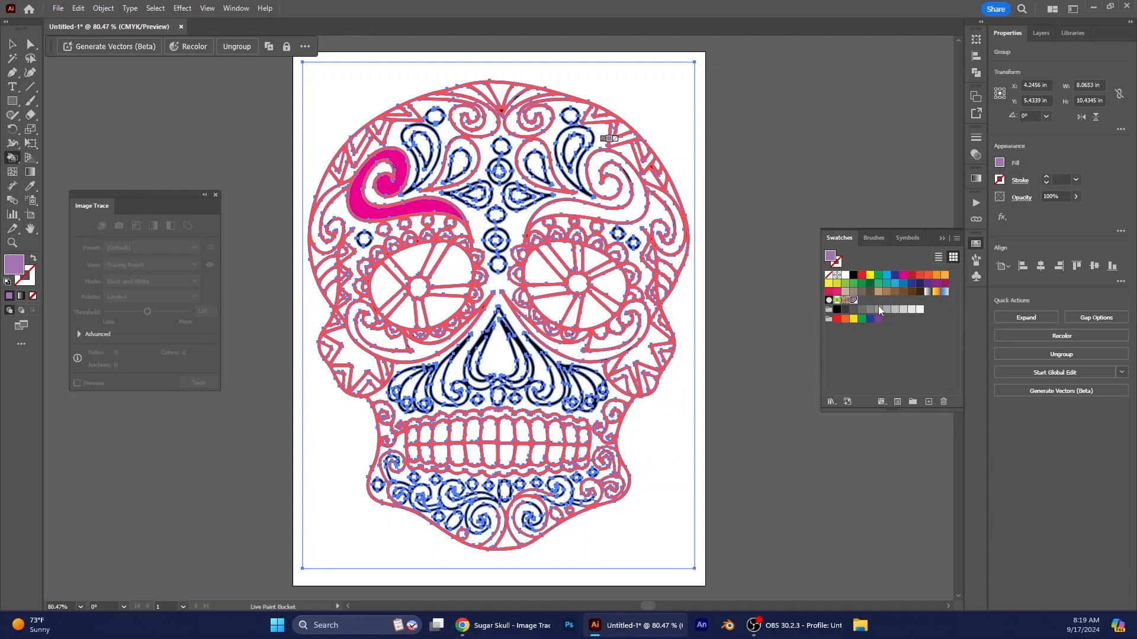
- Paint the central forehead area purple, deselect the artwork, and paint the area beside the left eye with the same colour
left_click(509, 234)
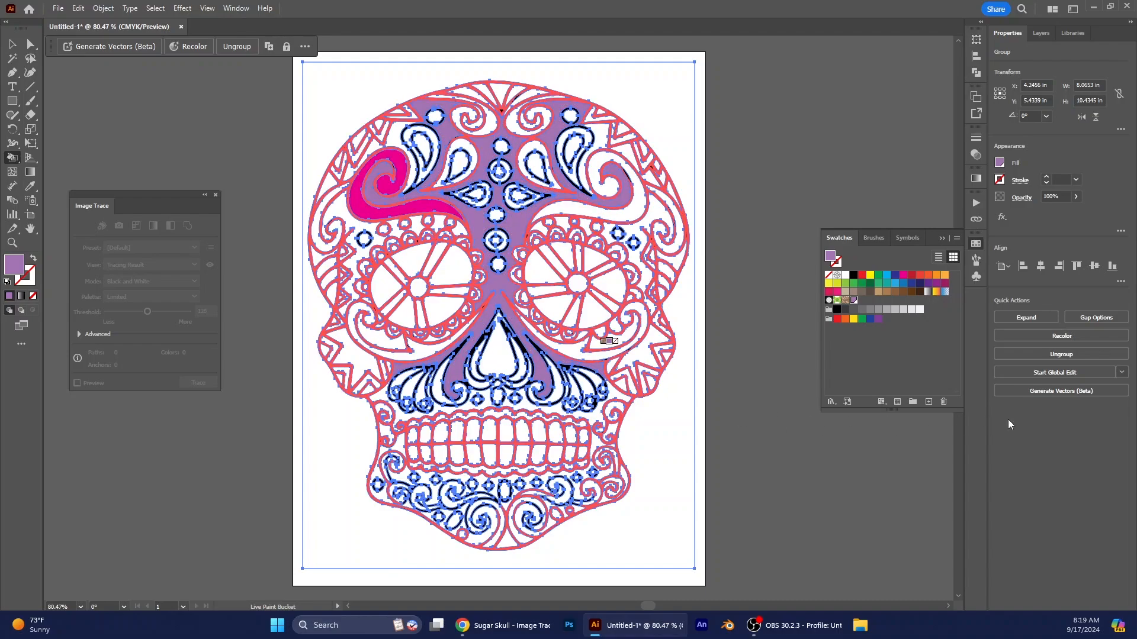
left_click(12, 45)
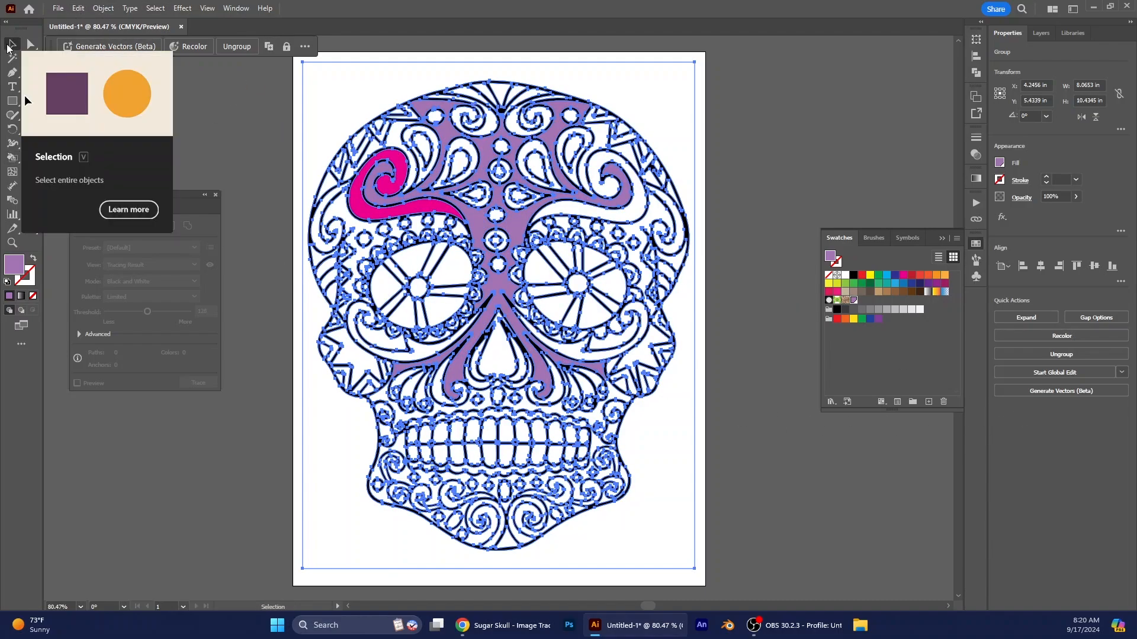
left_click(252, 157)
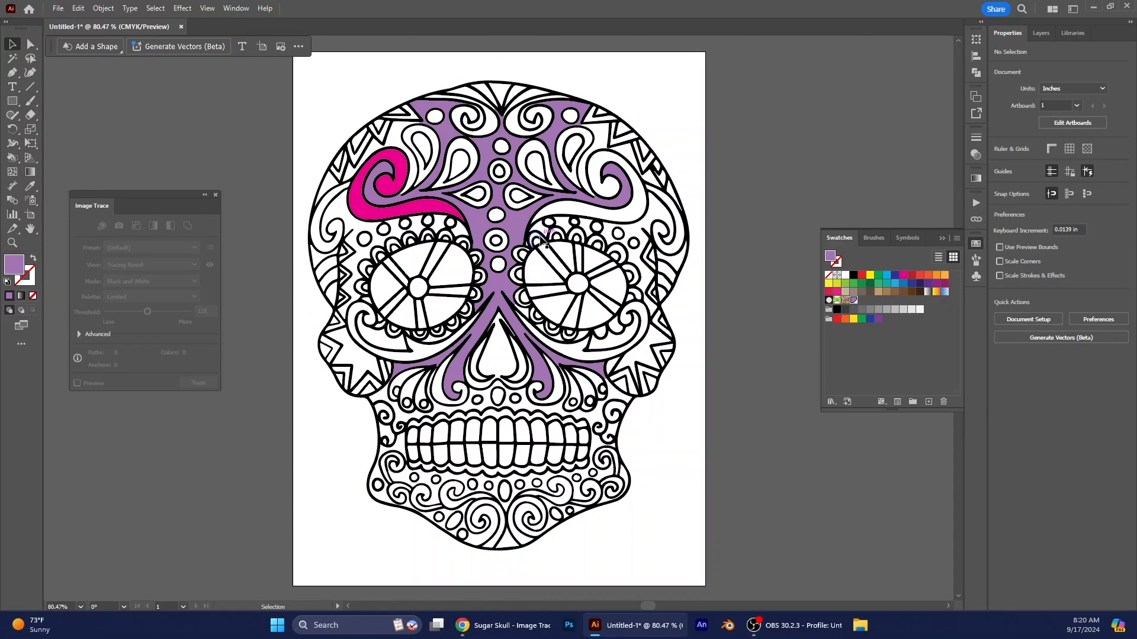
key("k")
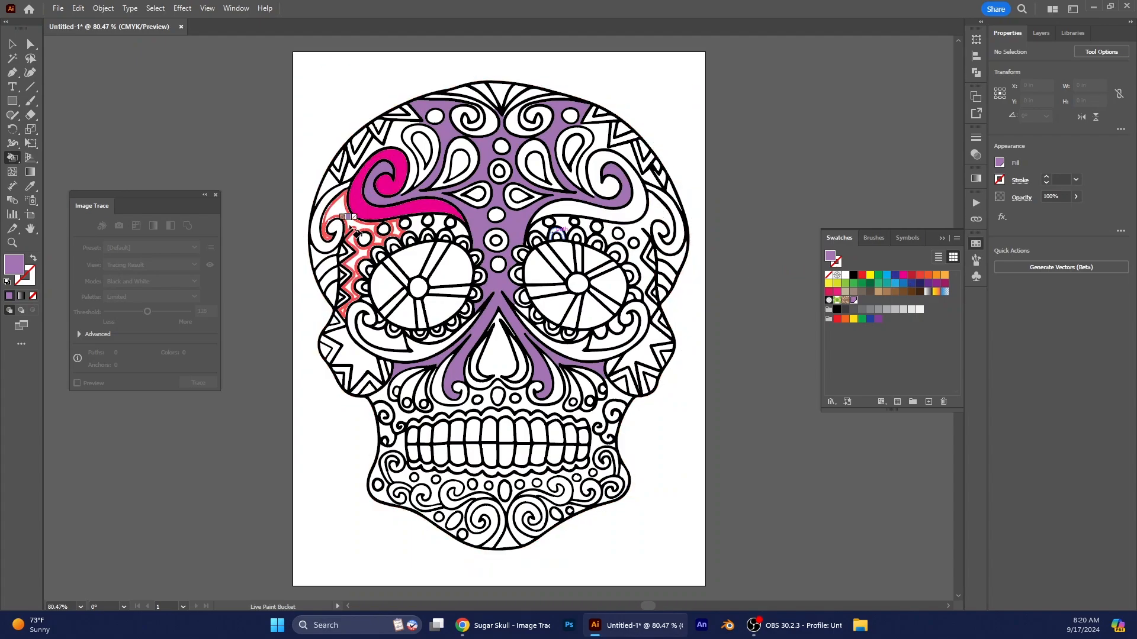
left_click(354, 249)
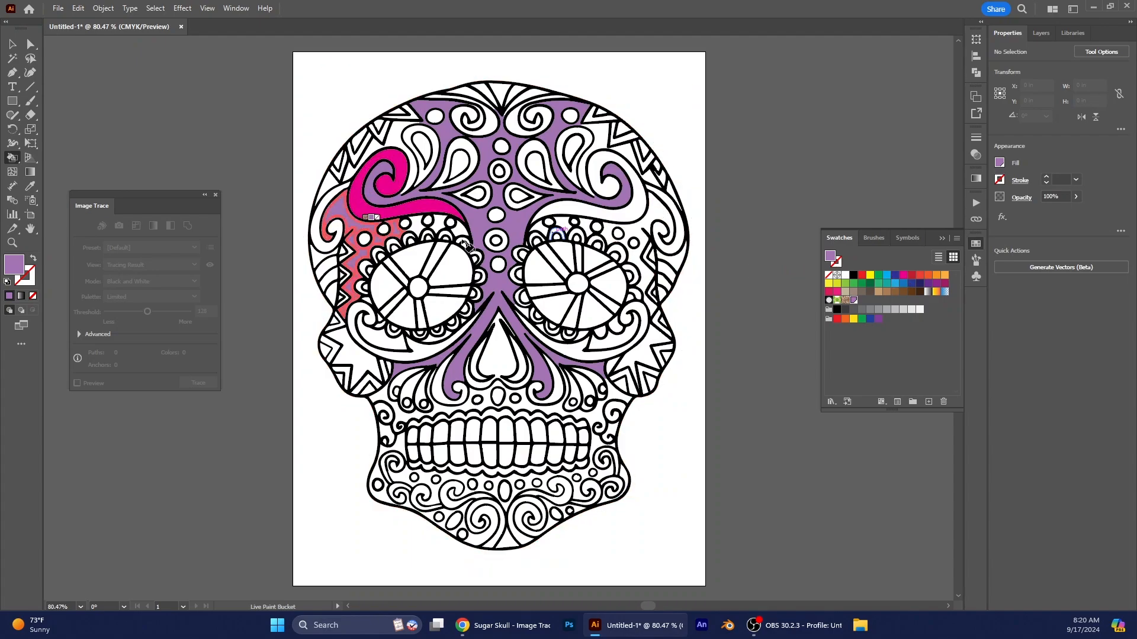
- Paint the gaps directly above the left eye and four of its wedges with the light blue swatch
left_click(886, 276)
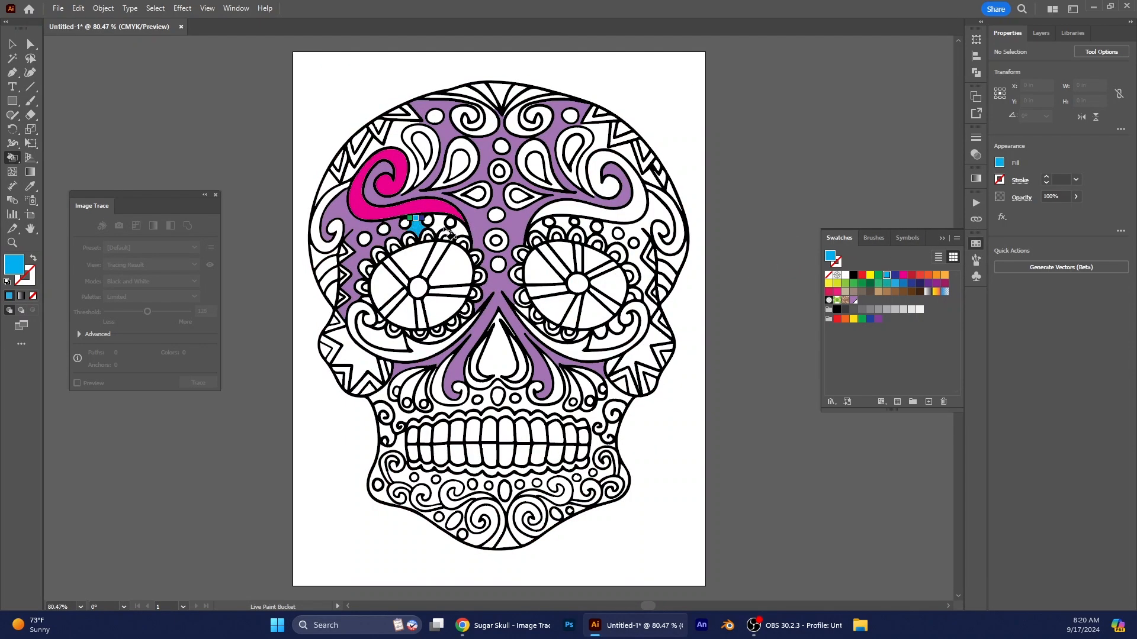
left_click(420, 225)
left_click(460, 231)
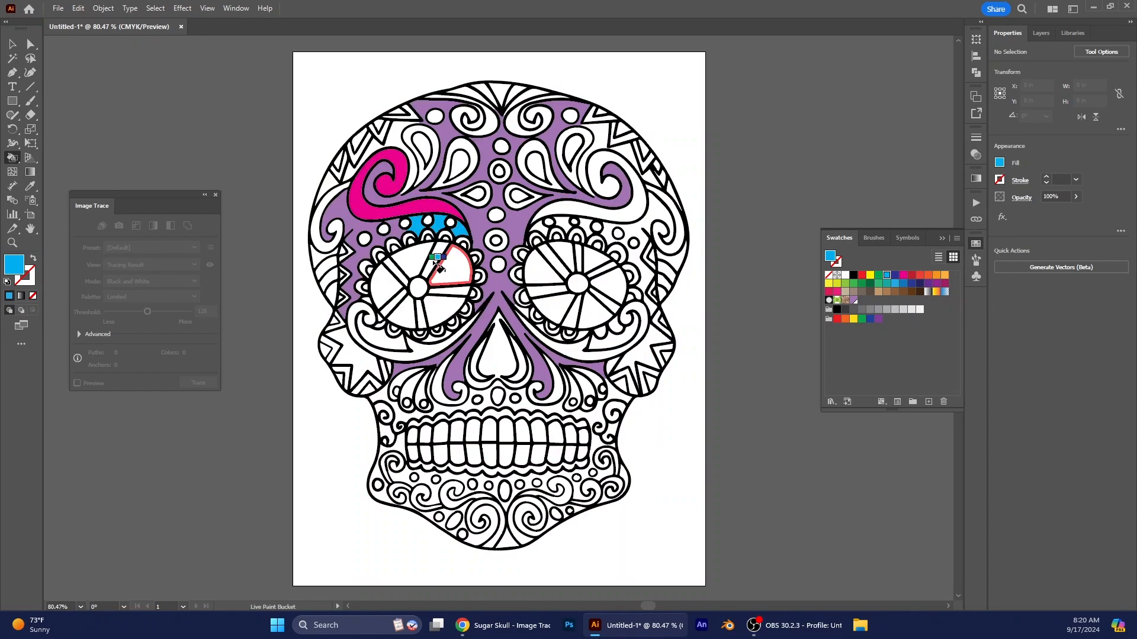
left_click(456, 266)
left_click(414, 261)
left_click(389, 288)
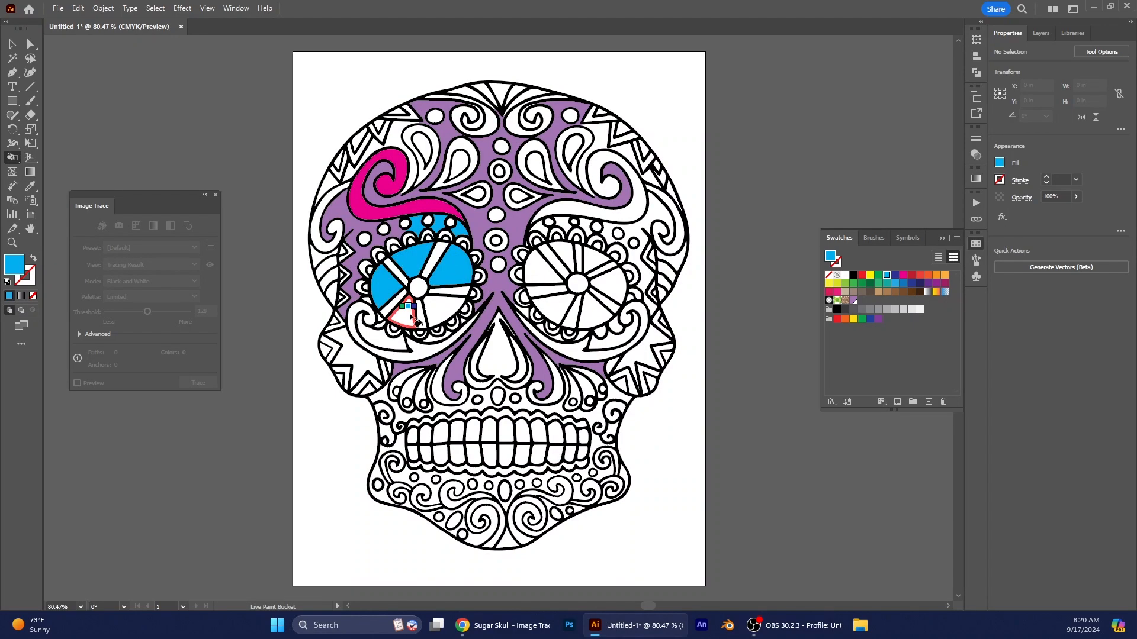
left_click(403, 311)
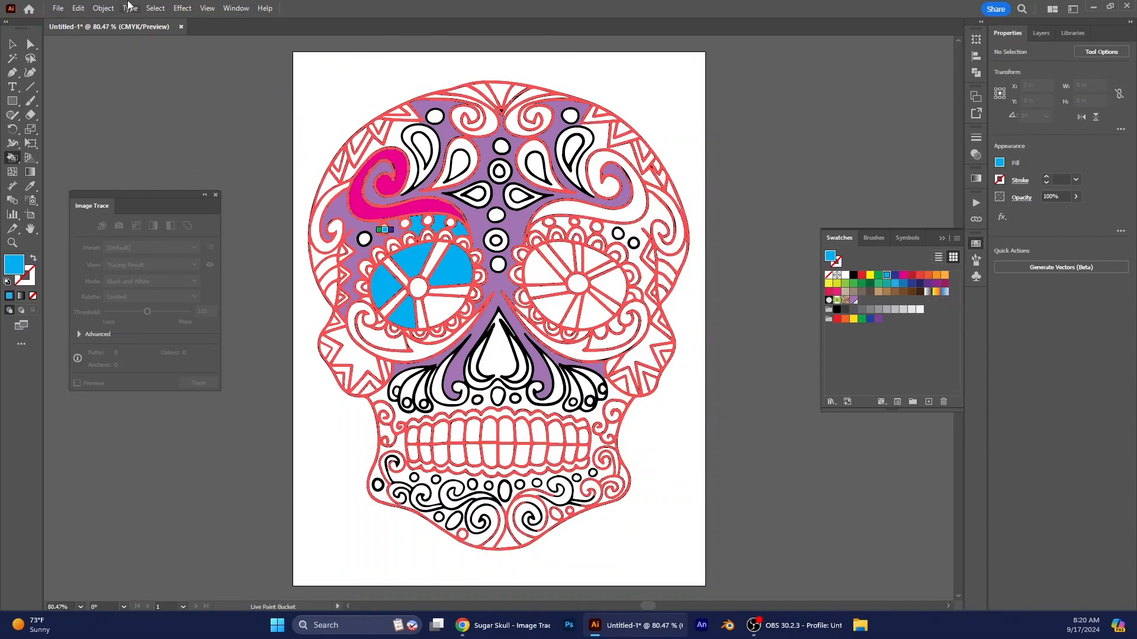
left_click(58, 9)
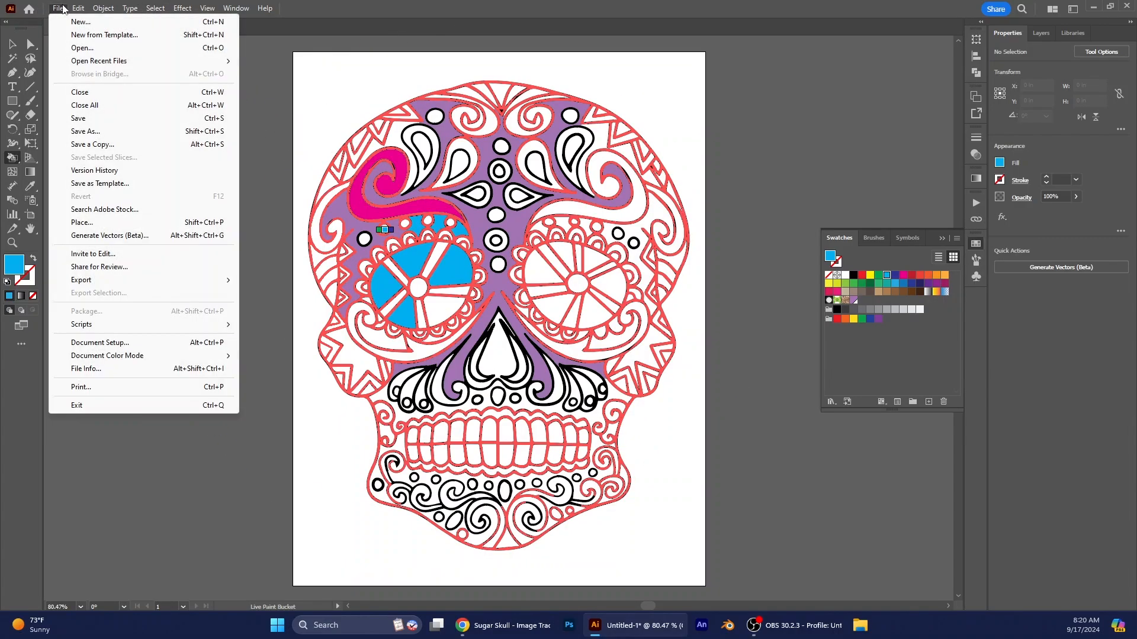
left_click(83, 133)
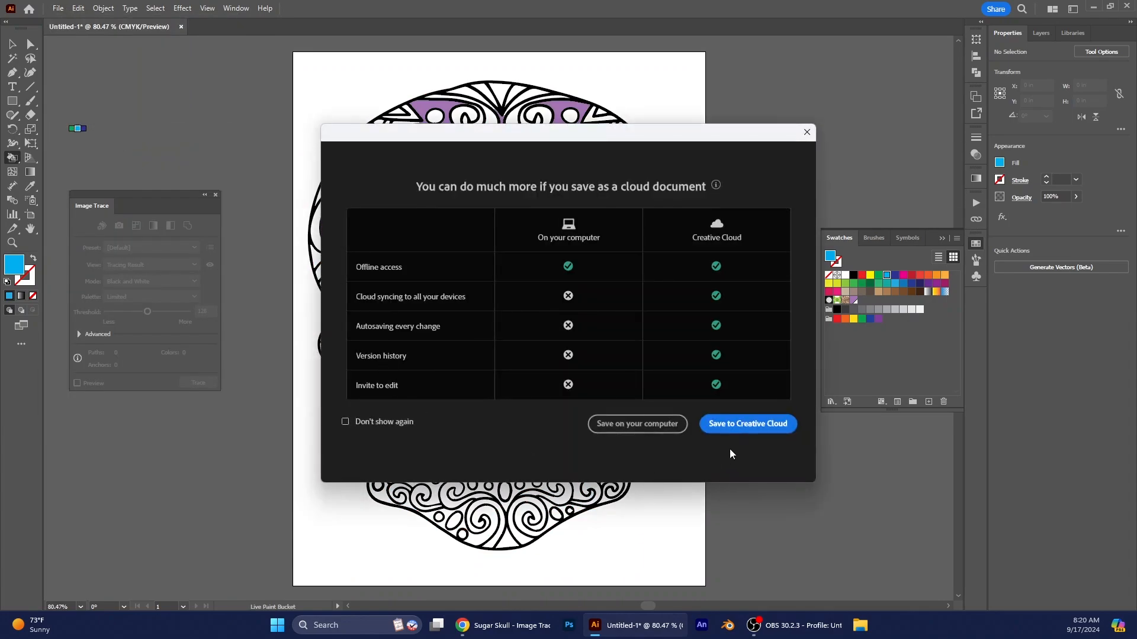
left_click(652, 426)
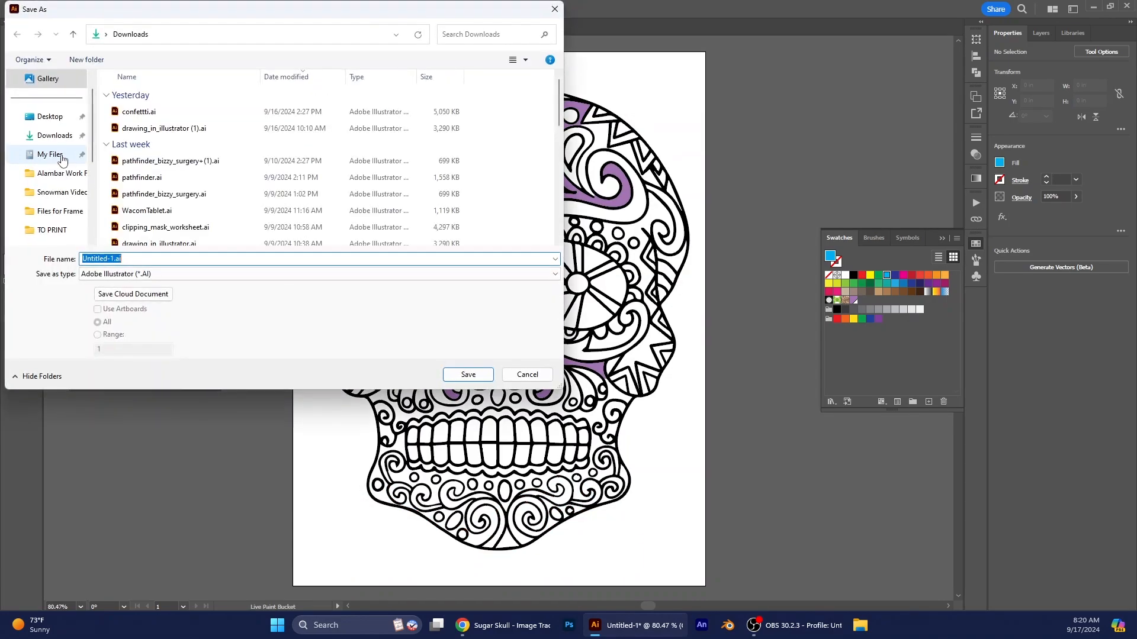
left_click(55, 135)
left_click(134, 274)
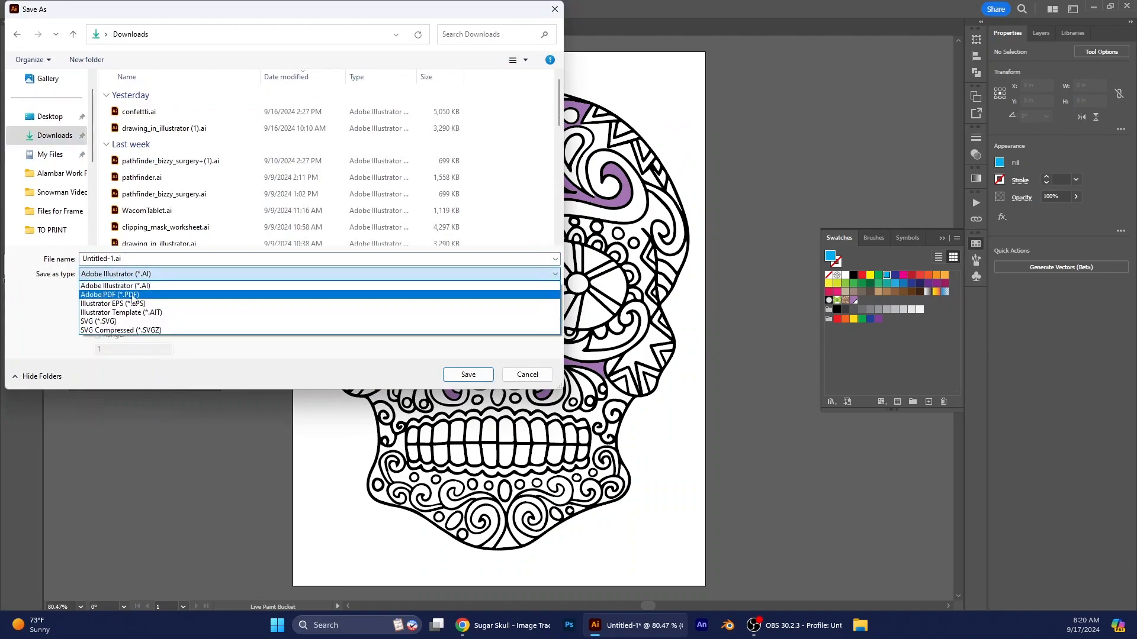
left_click(134, 296)
left_click(115, 274)
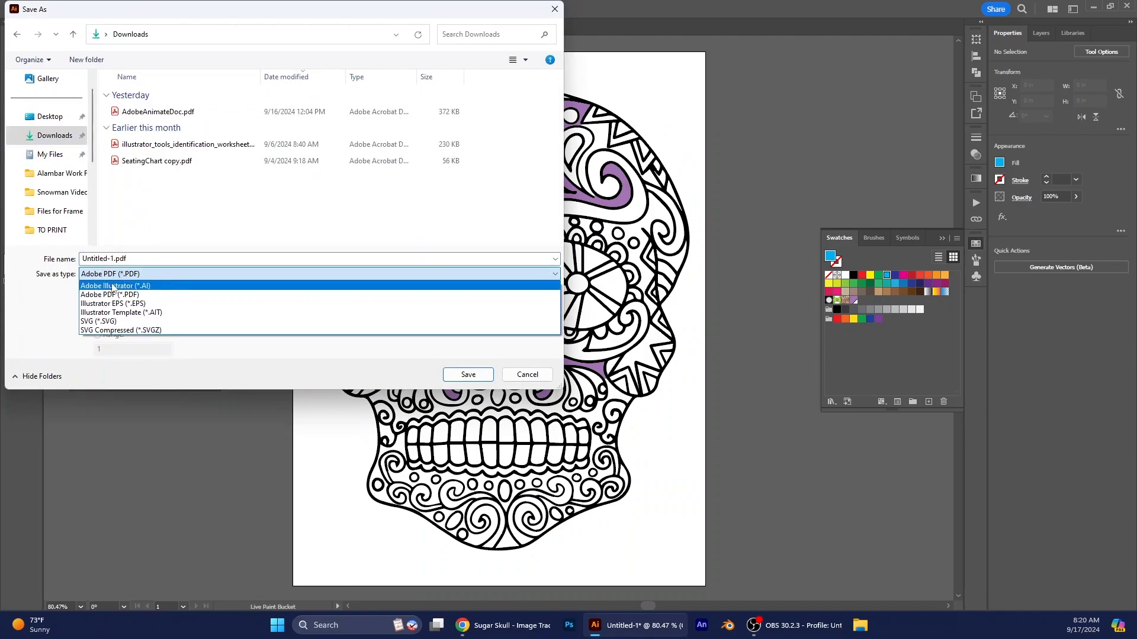
left_click(407, 379)
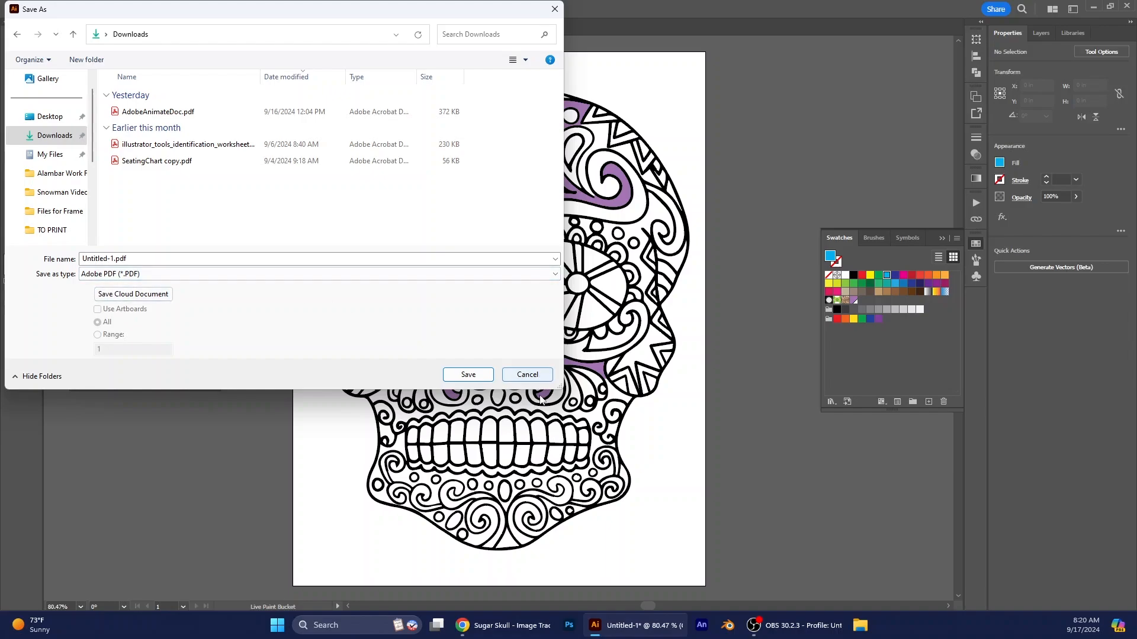
left_click(526, 374)
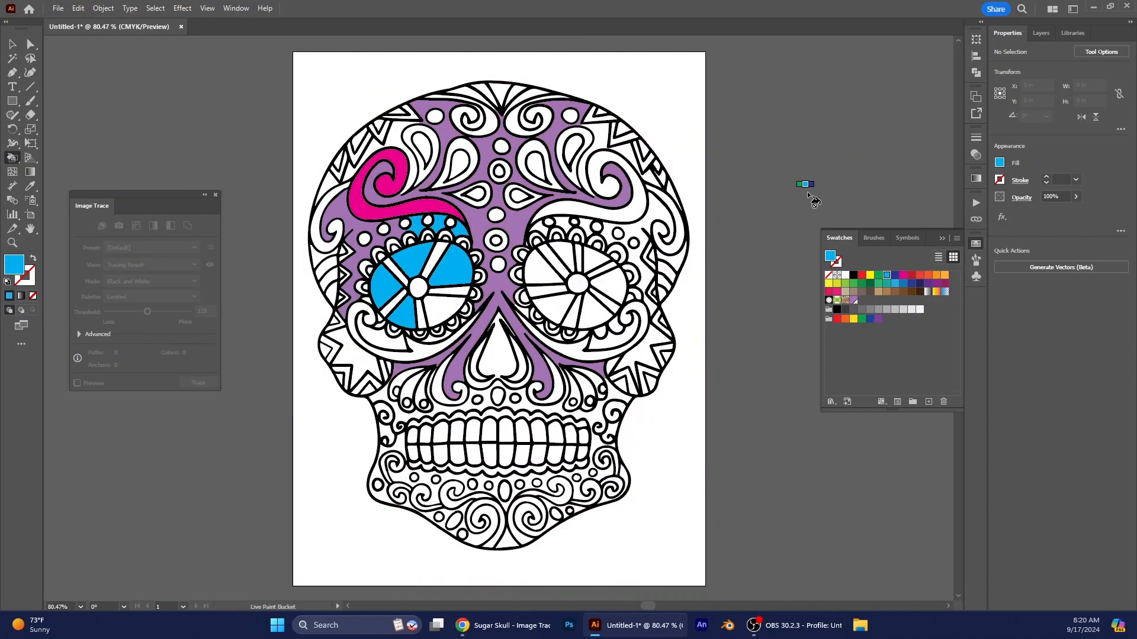